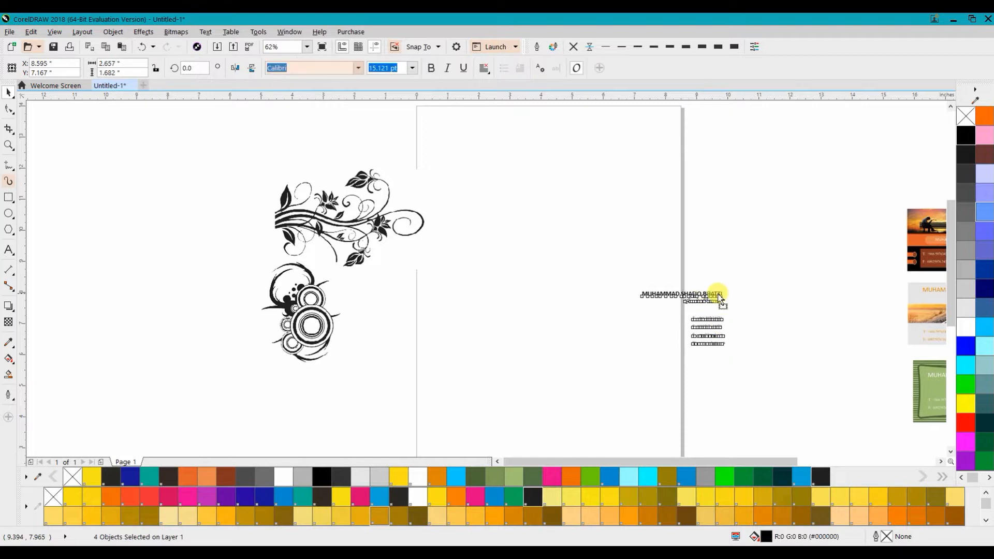
Step: Set the page size to the 3.5 × 2.0 inch Business Card format
click(205, 126)
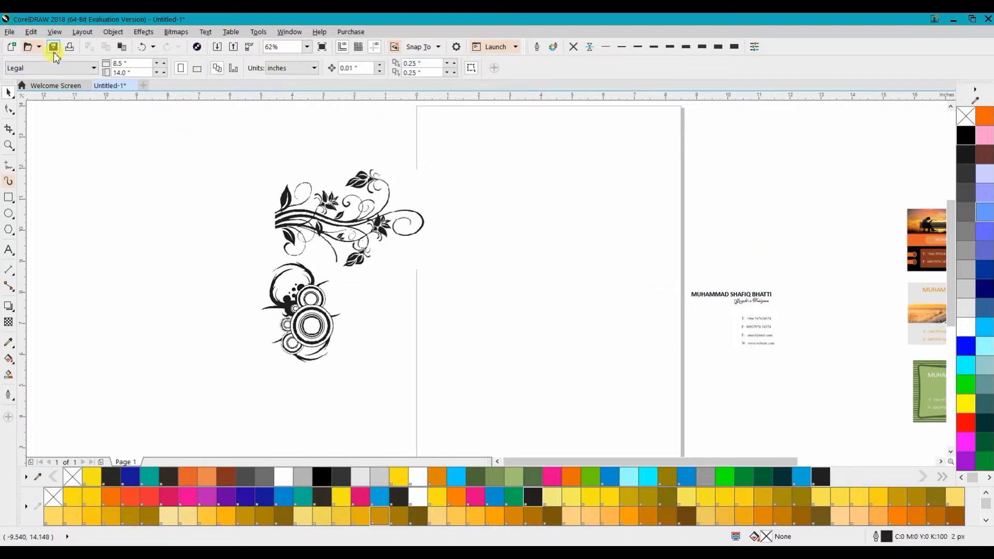
drag(414, 196, 350, 188)
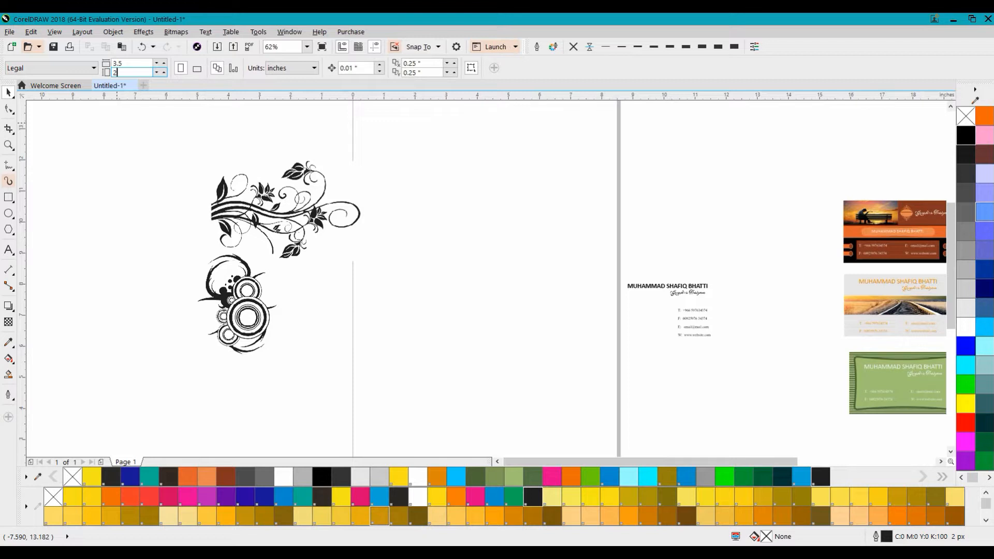
click(117, 125)
drag(502, 302, 433, 257)
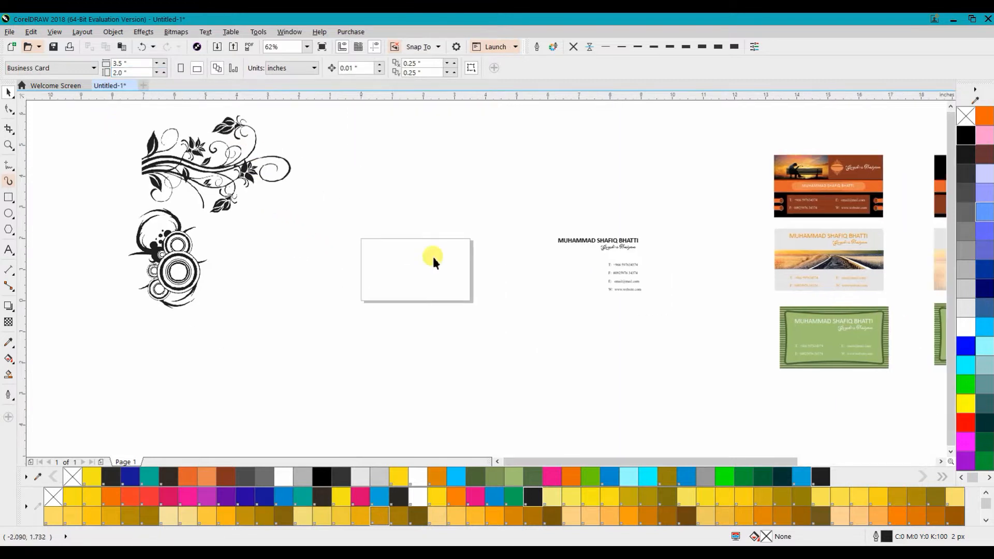
Step: Move the floral bitmap beside the card and outline-trace it as a low quality image, removing colour from the entire image
drag(188, 166, 259, 216)
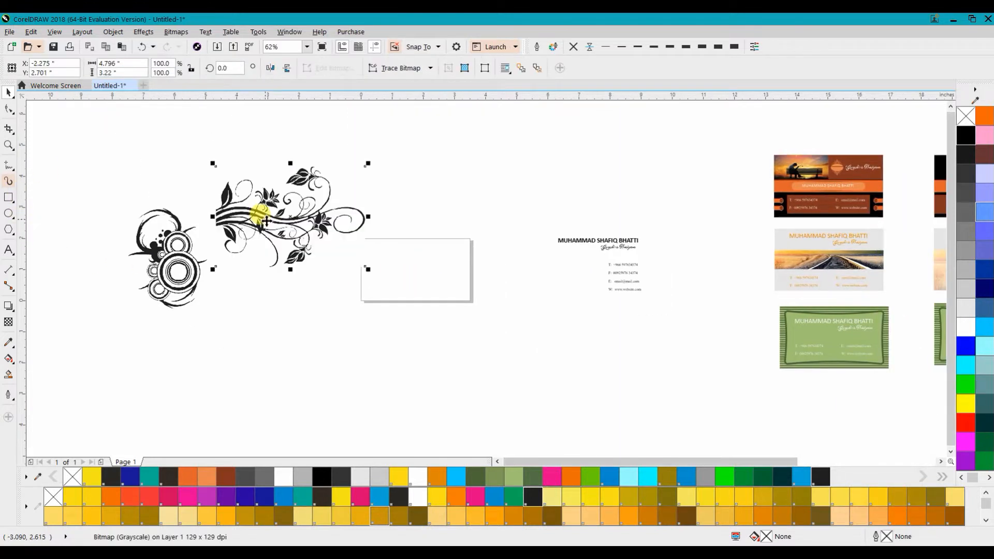
click(394, 71)
mouse_move(395, 114)
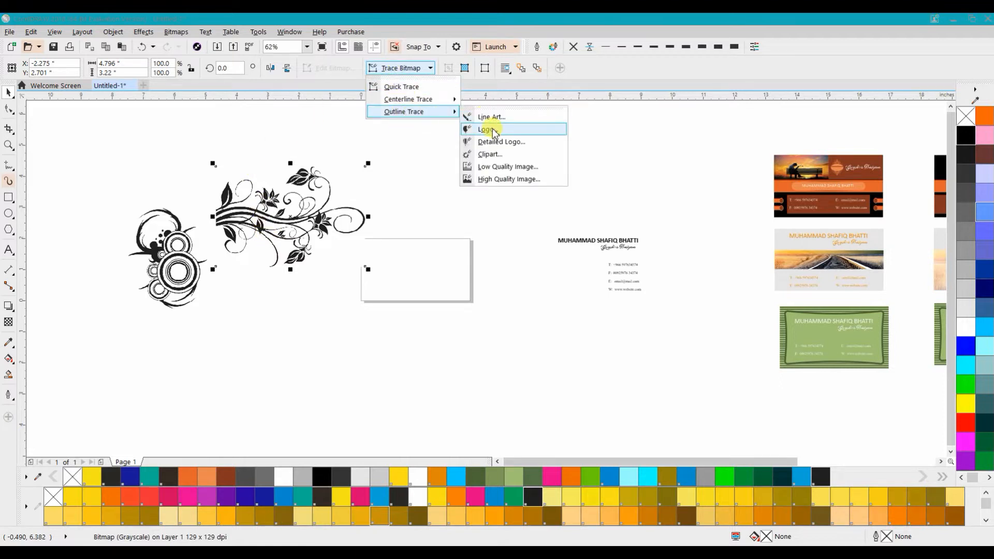
click(526, 171)
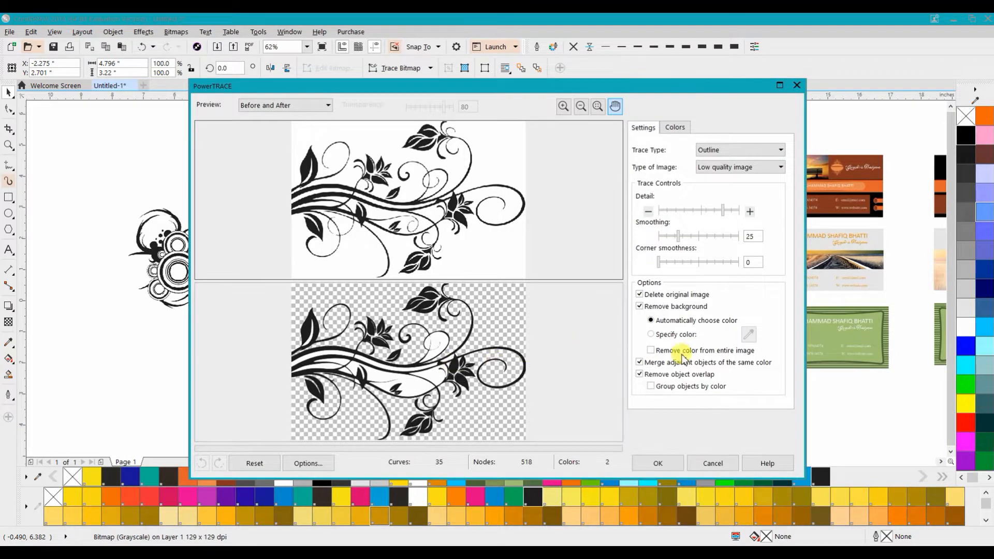
click(749, 351)
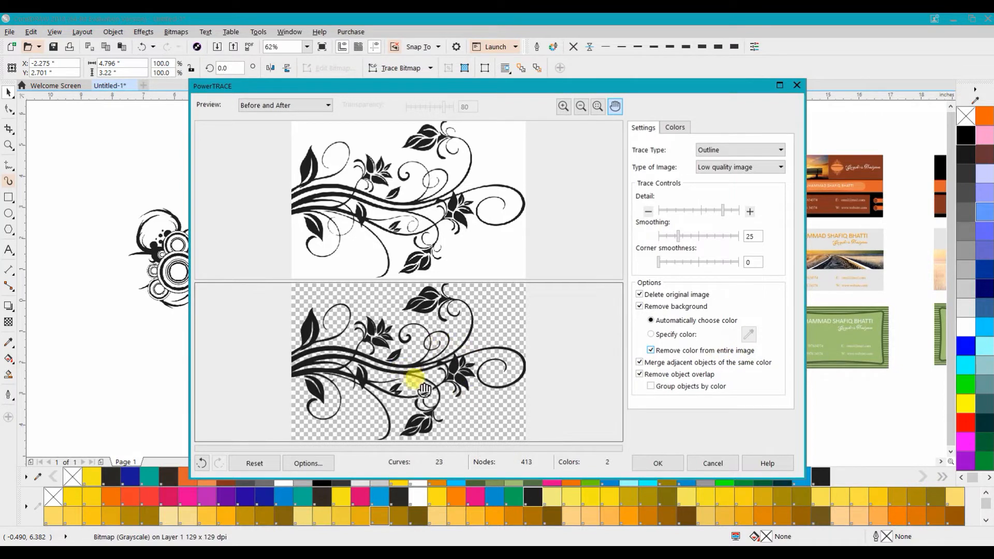
click(657, 463)
Step: Move the traced floral over the card and fill it yellow
drag(279, 217, 378, 283)
scroll(373, 284, up, 4)
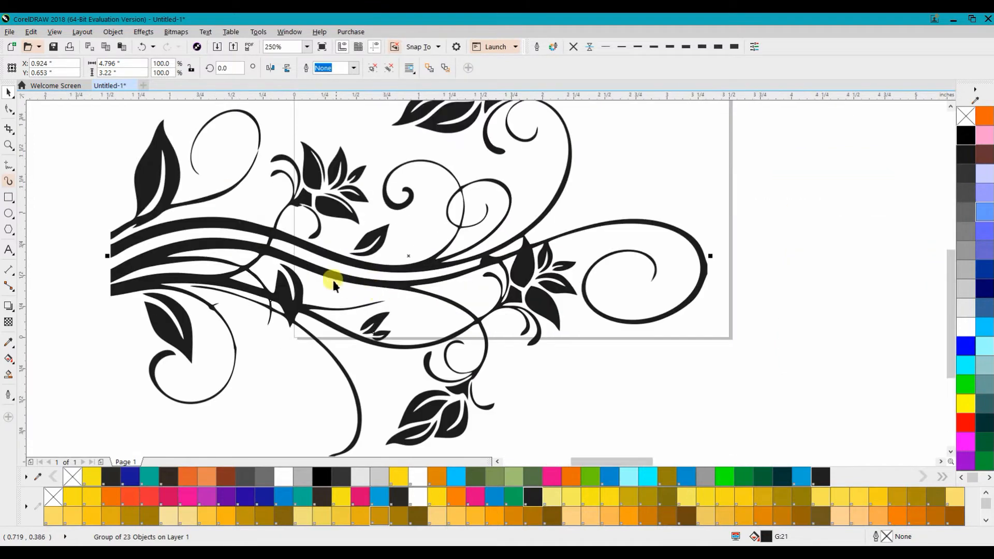
click(437, 496)
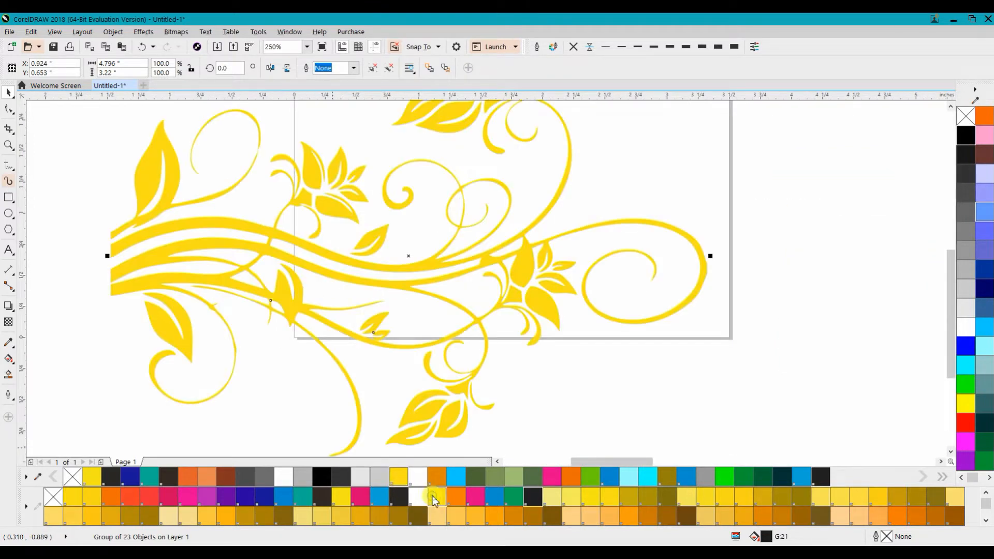
scroll(501, 240, down, 4)
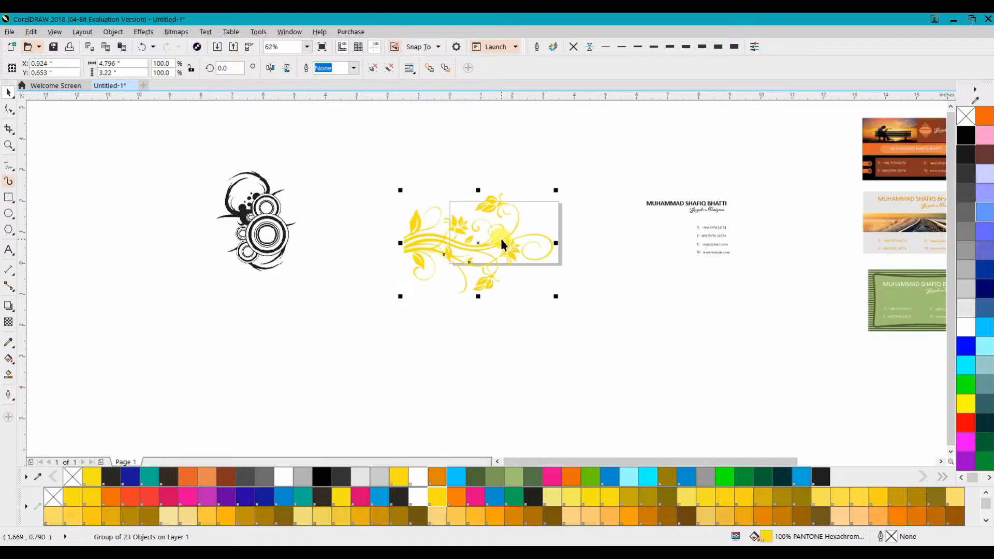
Step: Move the circle ornament bitmap next to the card and outline-trace it as a low quality image, removing colour from the entire image
click(267, 216)
drag(243, 208, 452, 262)
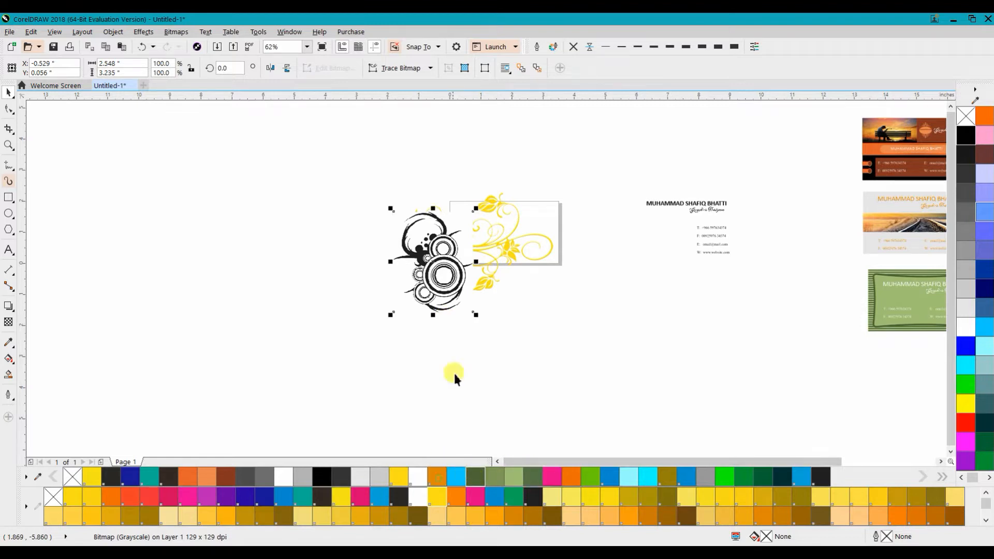
click(409, 70)
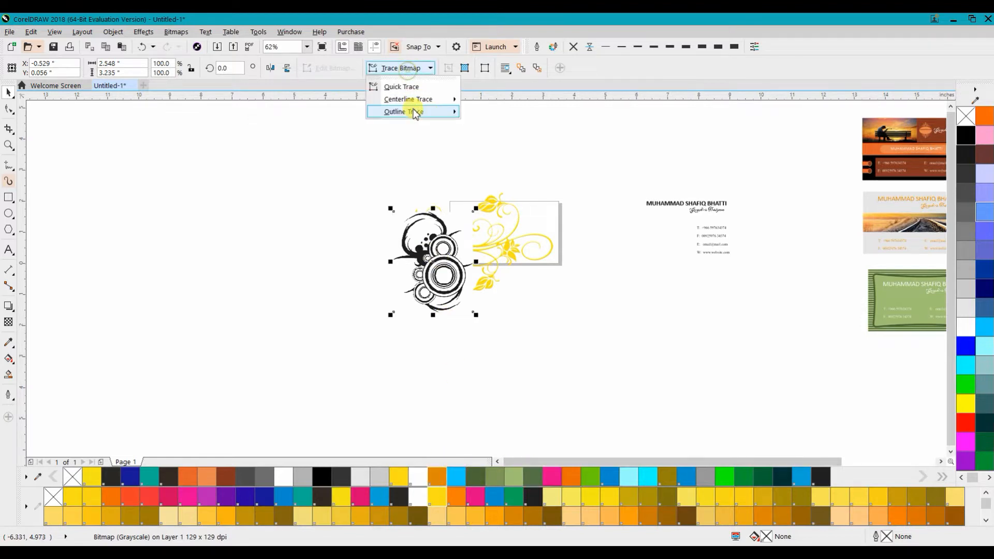
mouse_move(438, 111)
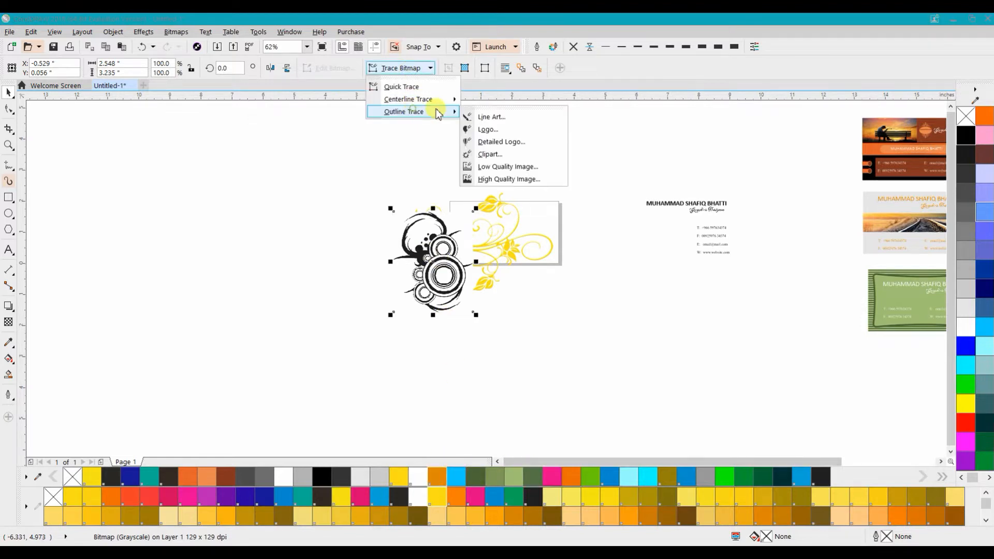
click(485, 165)
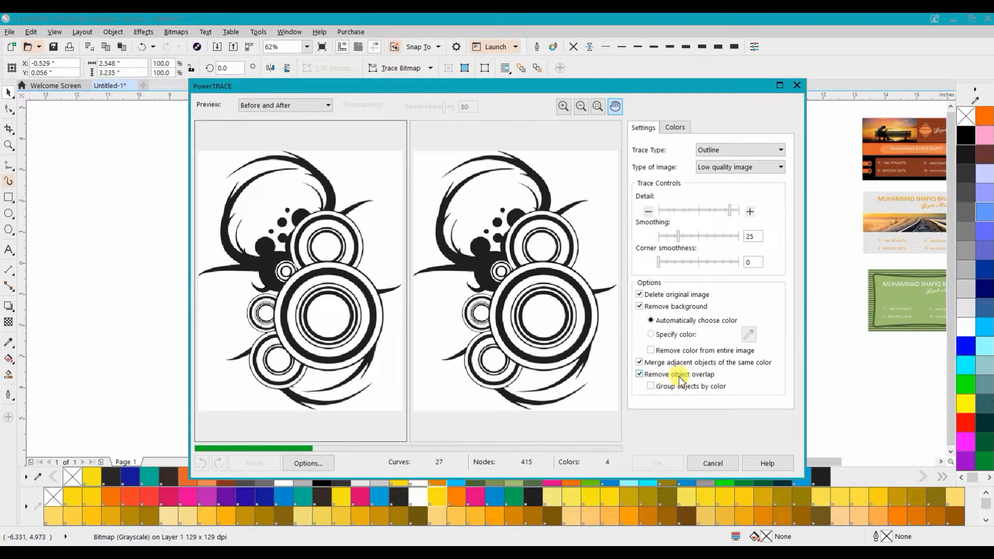
click(685, 352)
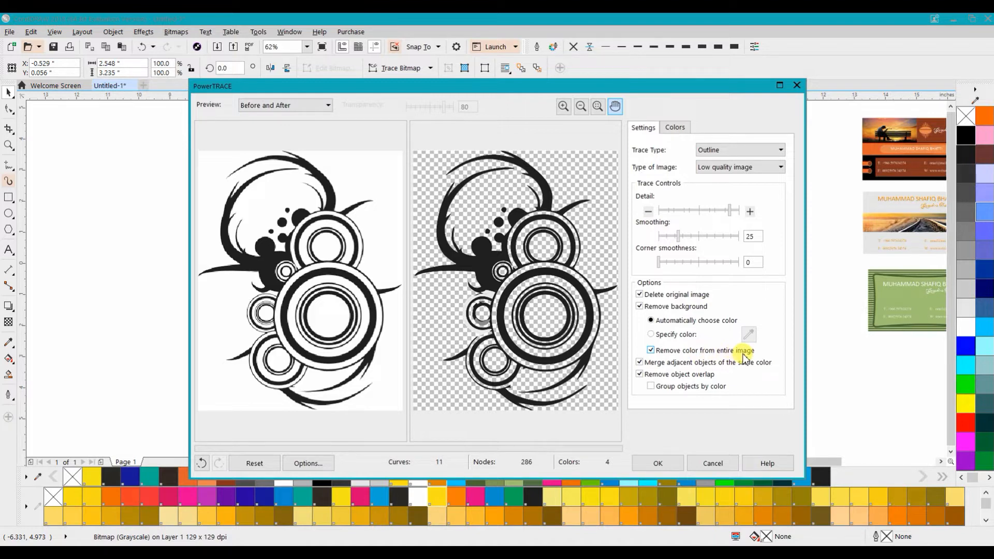
click(657, 463)
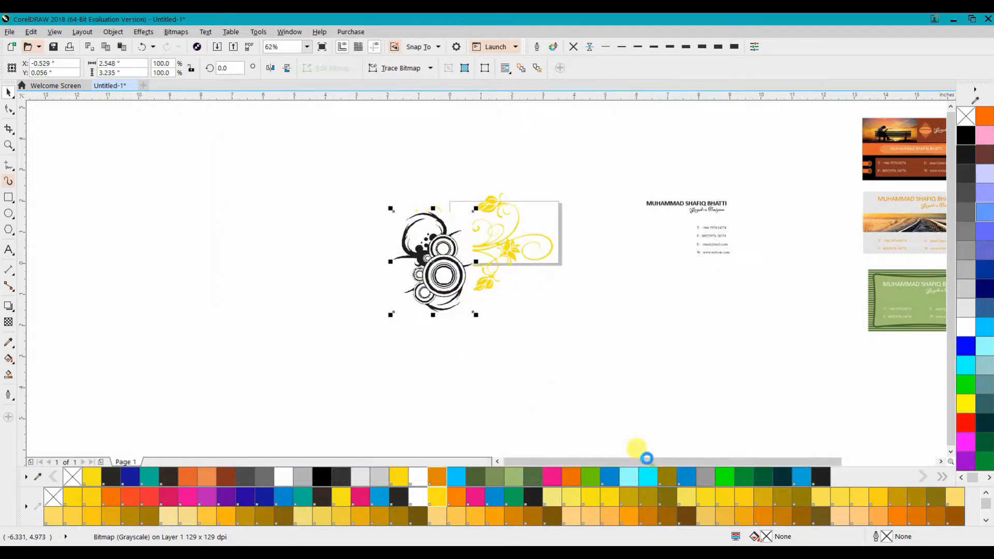
Step: Fill the traced circle ornament with sage green
click(520, 477)
scroll(439, 253, up, 5)
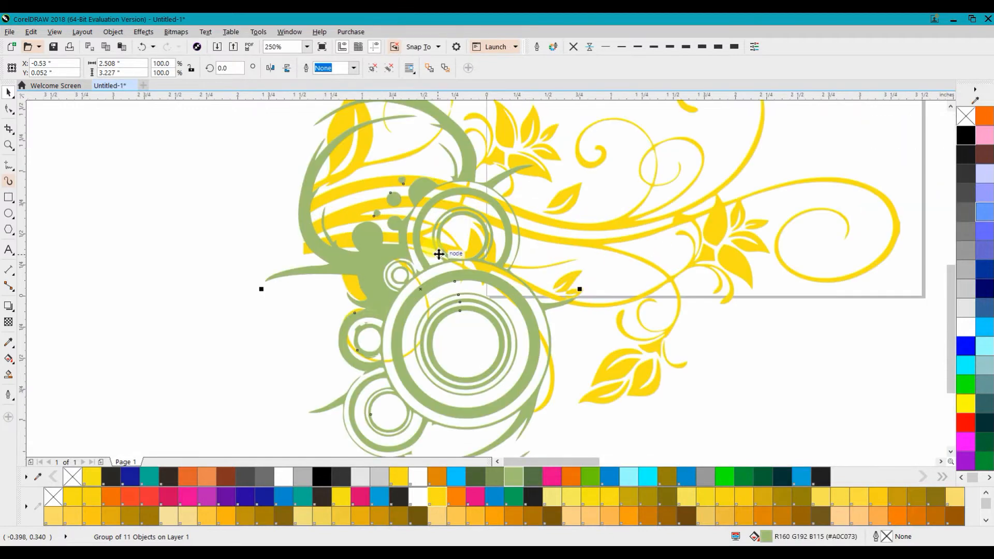
scroll(439, 254, down, 7)
scroll(428, 265, up, 4)
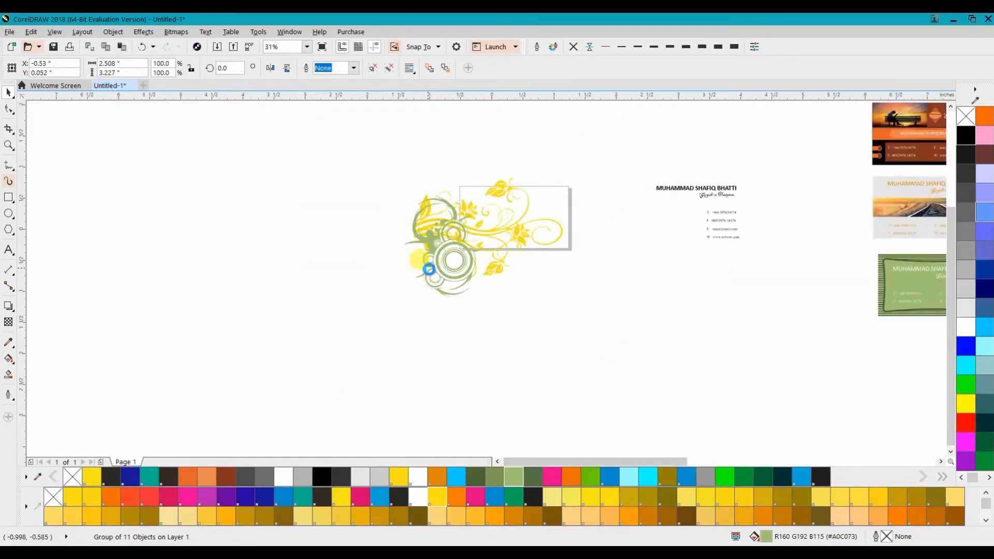
Step: Ungroup the circle ornament, combine its objects into one curve, and move it to the left
drag(428, 224, 320, 264)
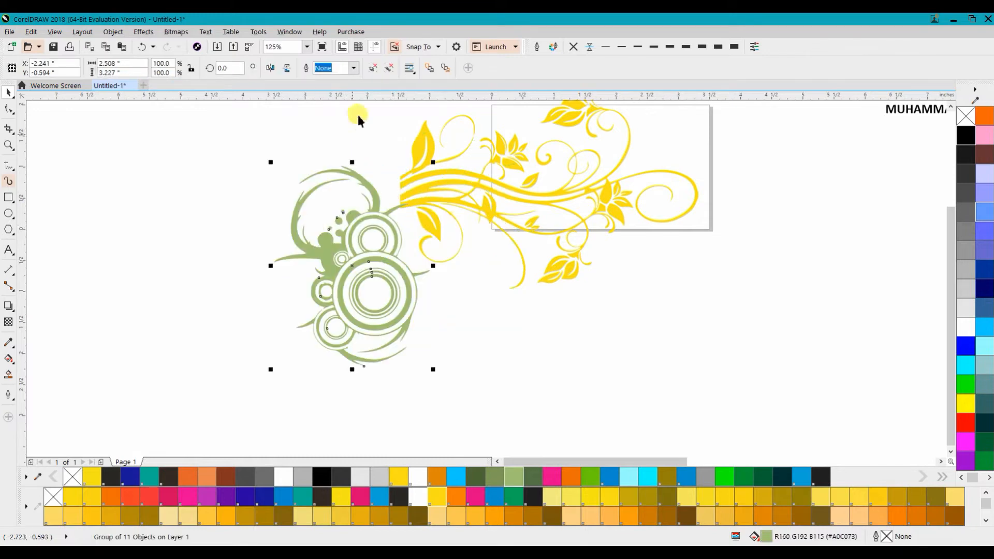
click(372, 70)
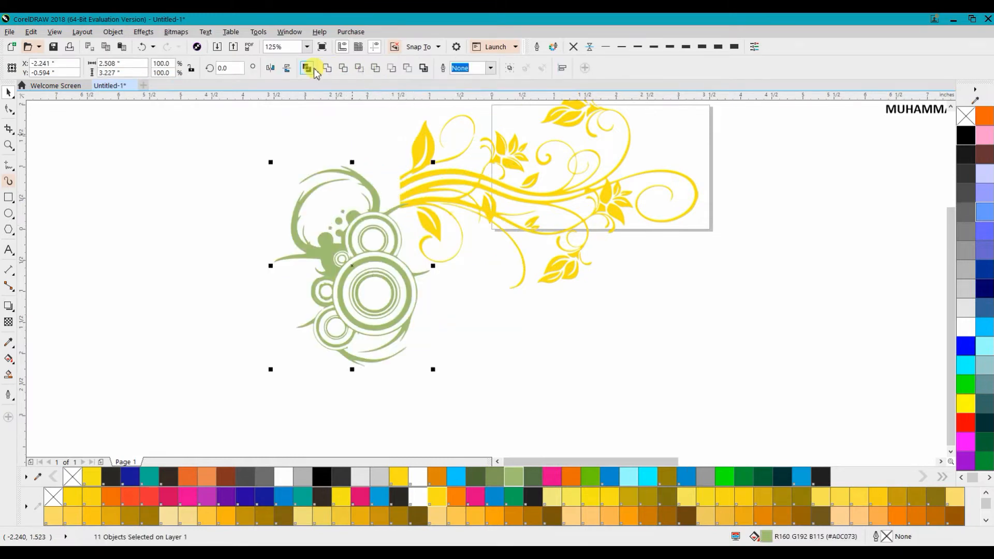
click(307, 68)
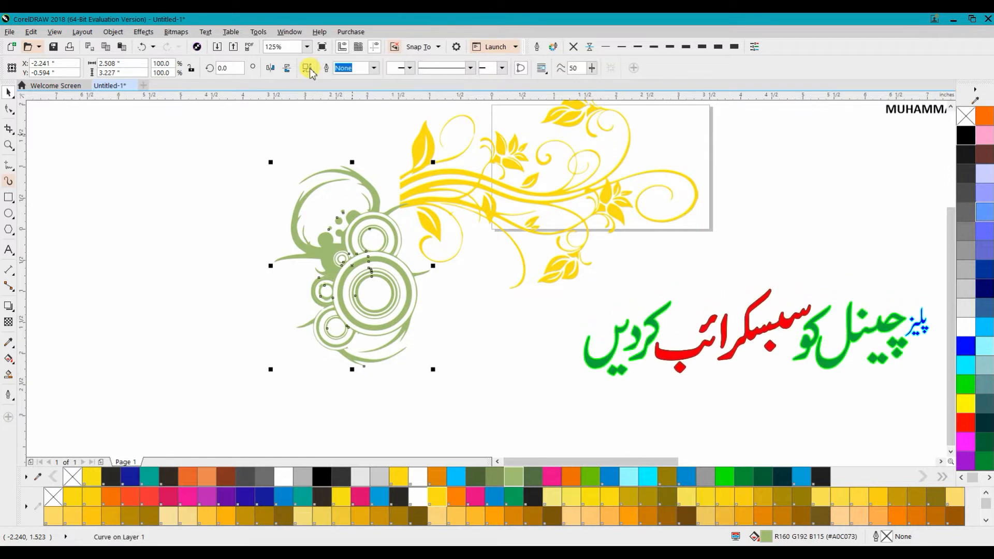
drag(343, 258, 195, 257)
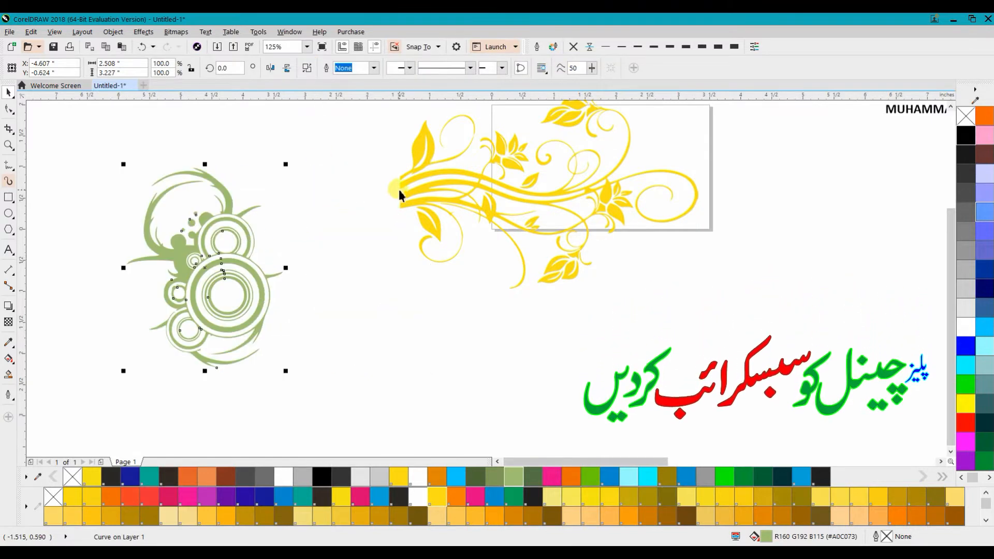
Step: Ungroup the yellow floral and combine its objects into a single curve
click(399, 186)
click(372, 68)
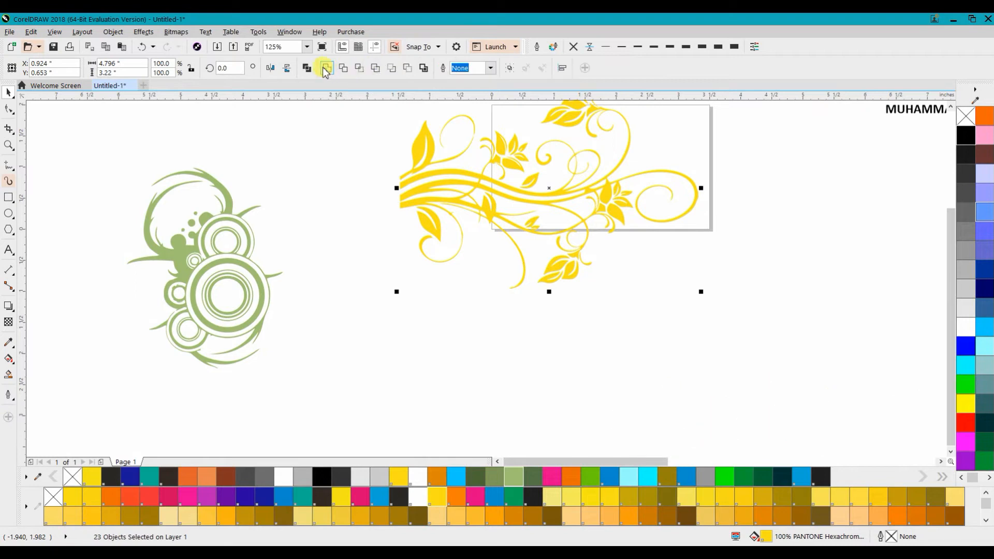
click(307, 68)
Step: Move the floral curve down and scale it to about 48.4%
click(341, 186)
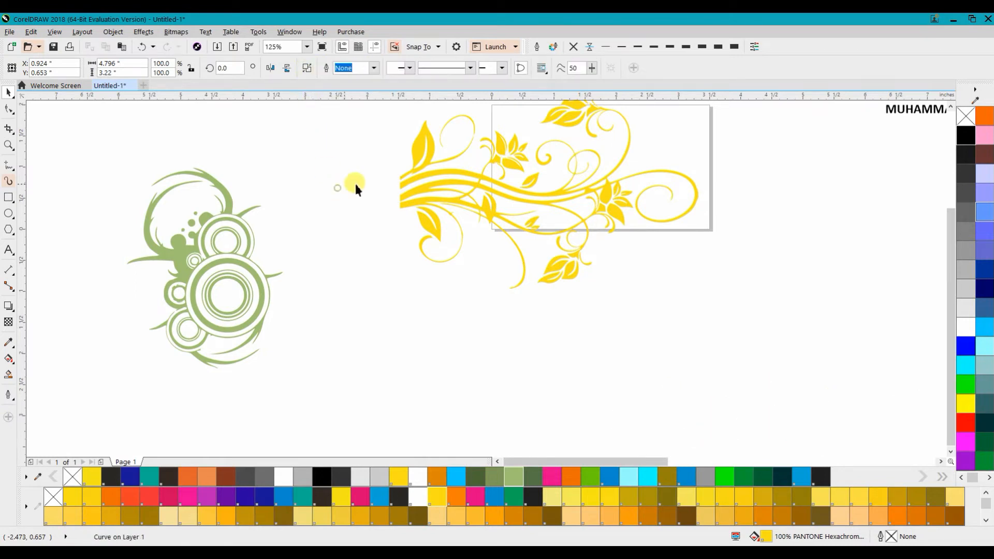
drag(415, 178, 343, 252)
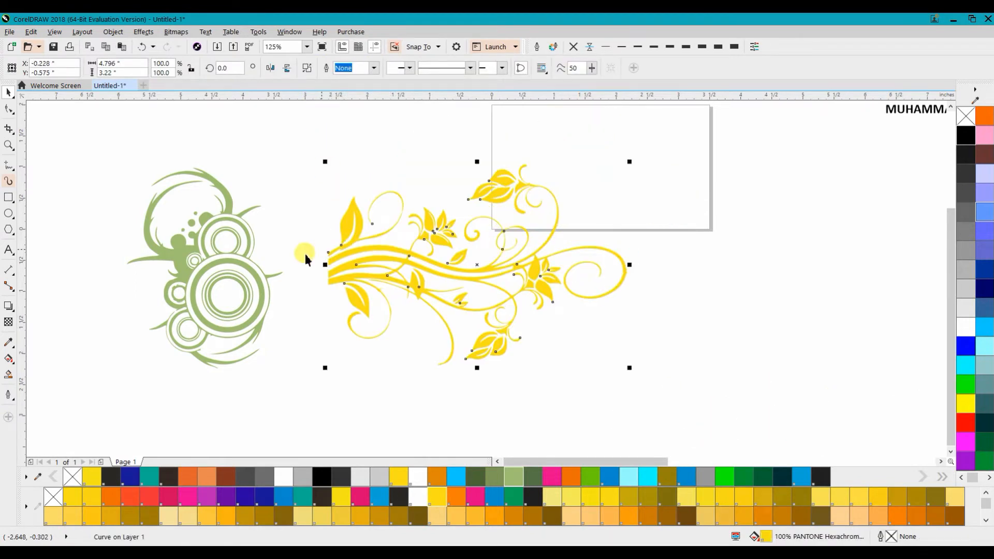
drag(629, 368, 478, 354)
drag(486, 278, 449, 352)
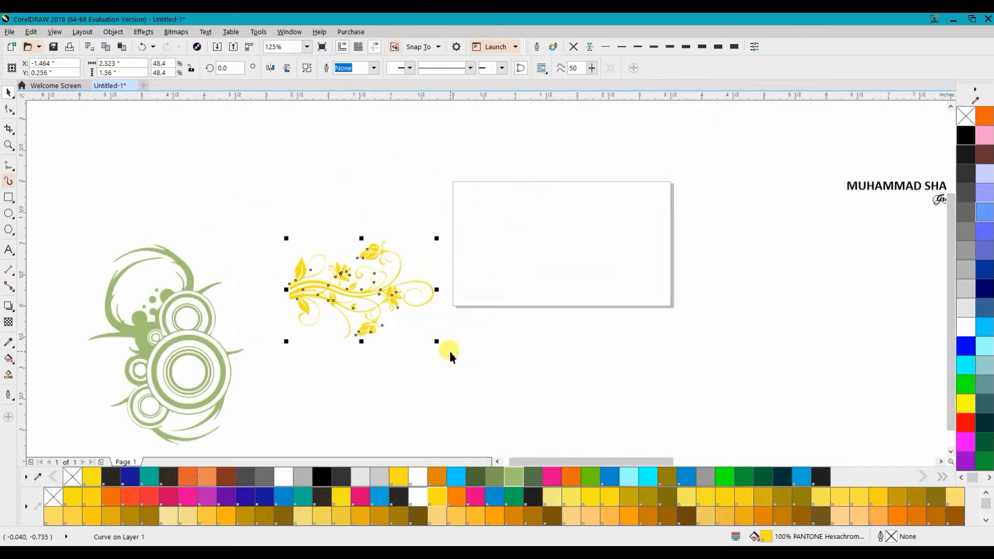
Step: Create a rectangle frame matching the 3.5 × 2.0 inch page with the Rectangle tool
click(470, 258)
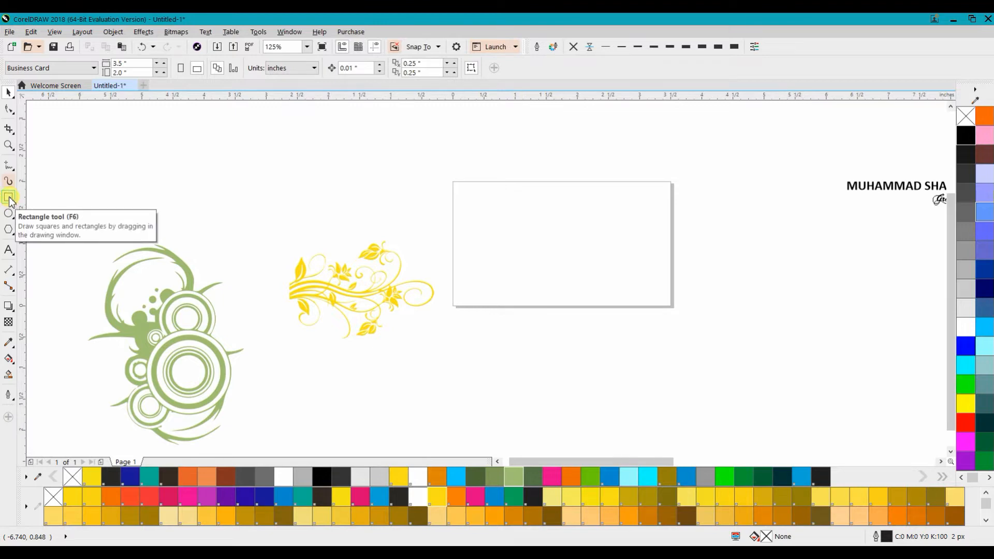
double_click(9, 198)
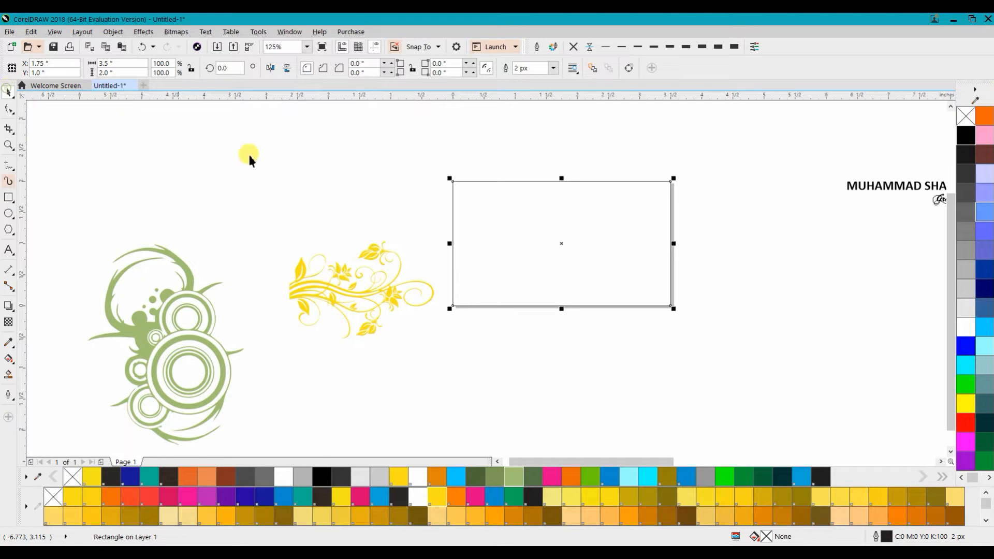
click(283, 160)
Step: Position the floral at the card's lower-left corner and PowerClip it inside the page rectangle
click(337, 271)
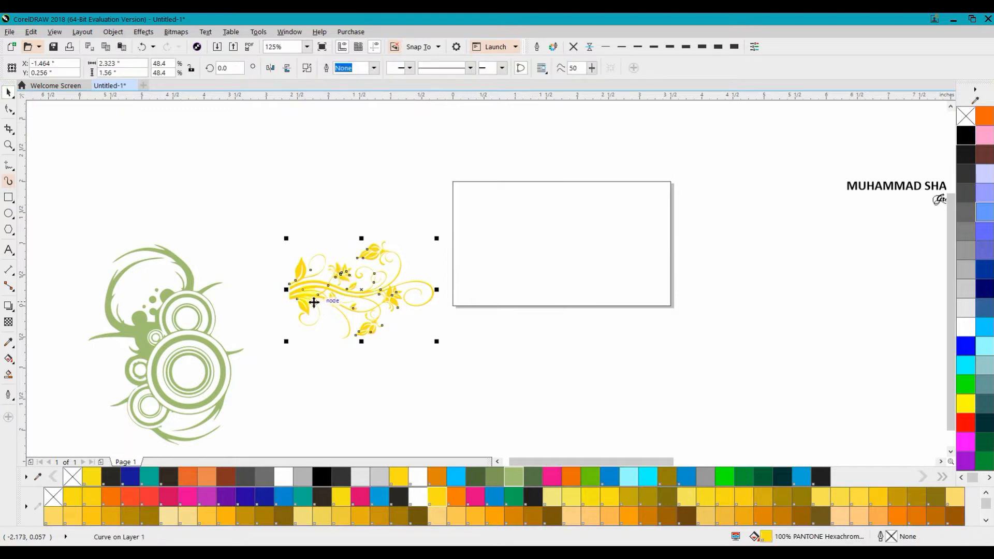
drag(306, 295, 351, 311)
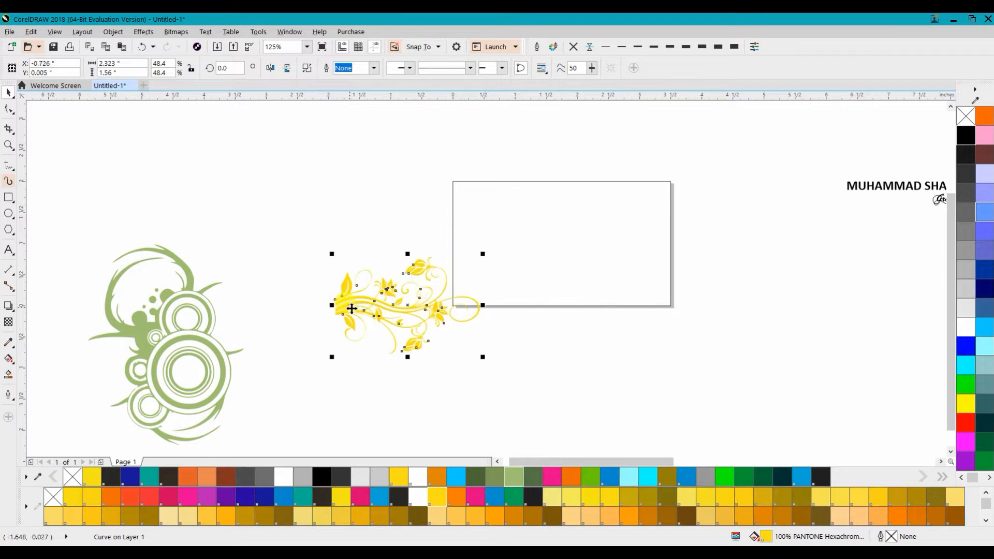
right_click(351, 311)
click(394, 232)
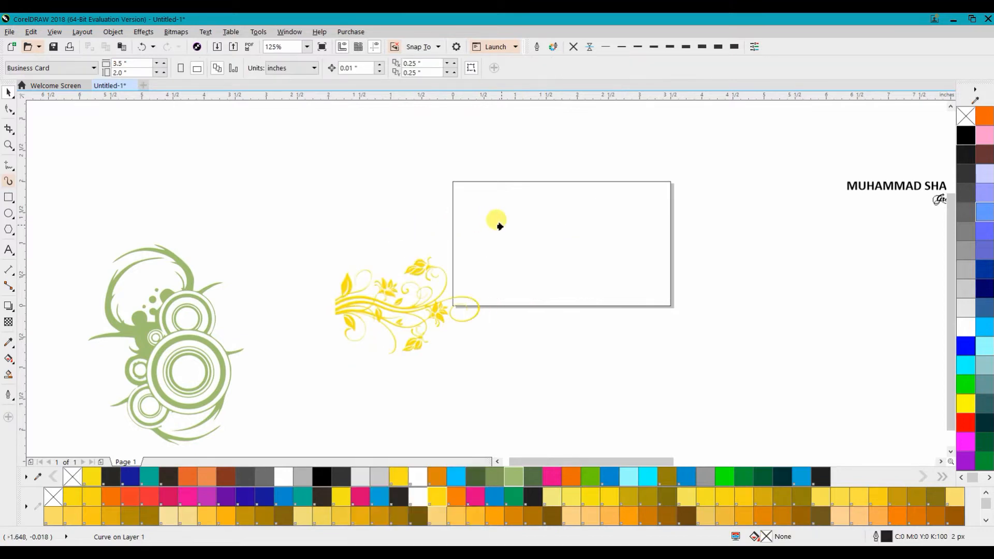
click(500, 225)
ctrl+click(502, 226)
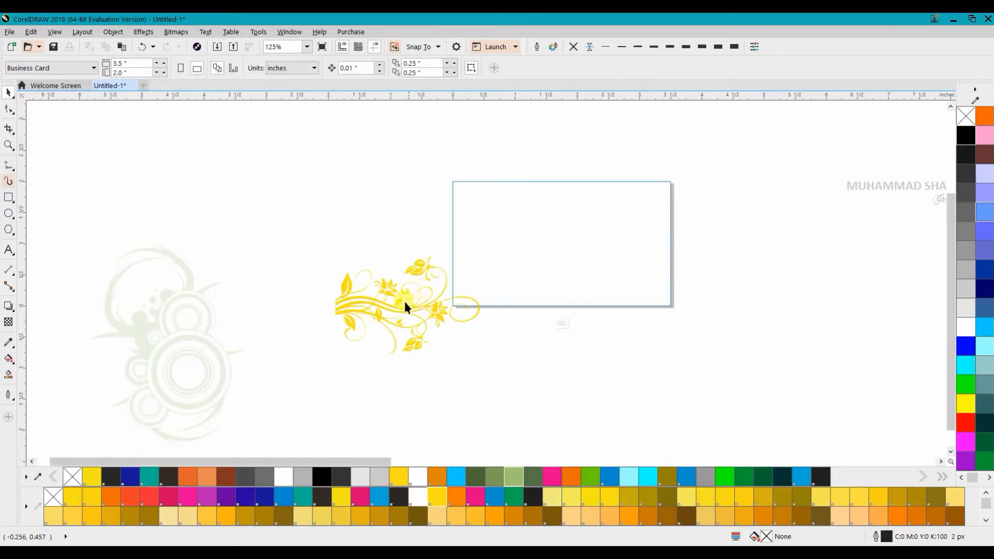
Step: Edit the PowerClip contents and move the yellow floral up into the card's left side
click(559, 323)
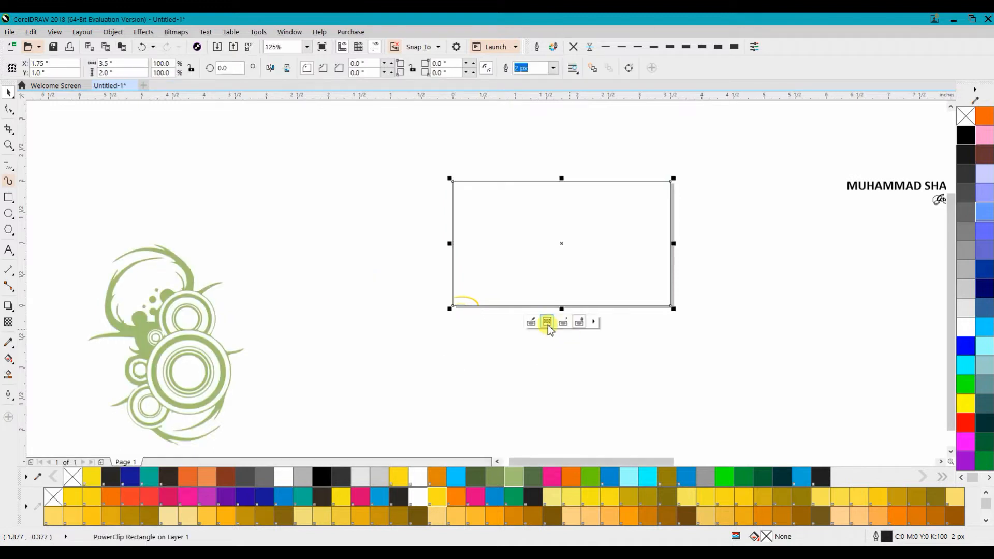
click(532, 323)
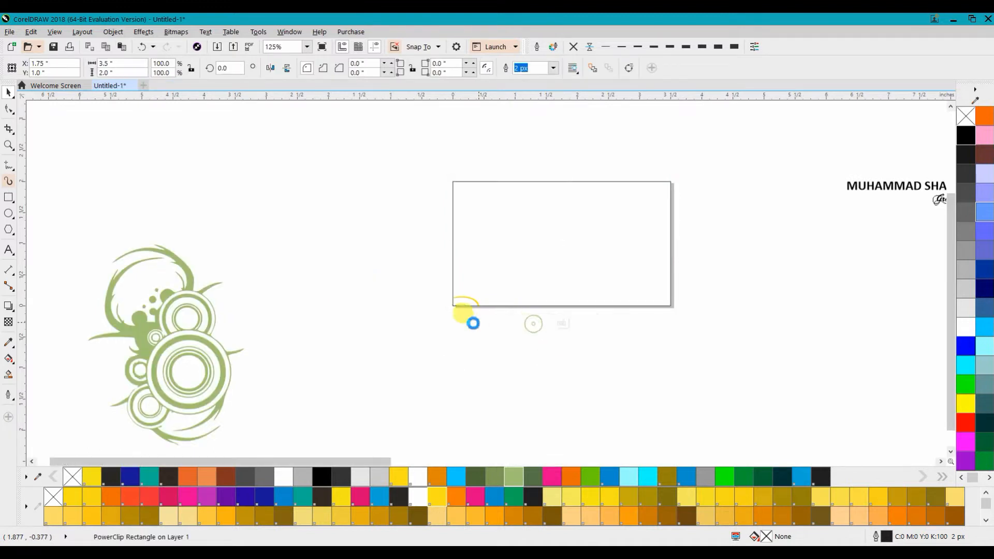
drag(401, 306, 506, 255)
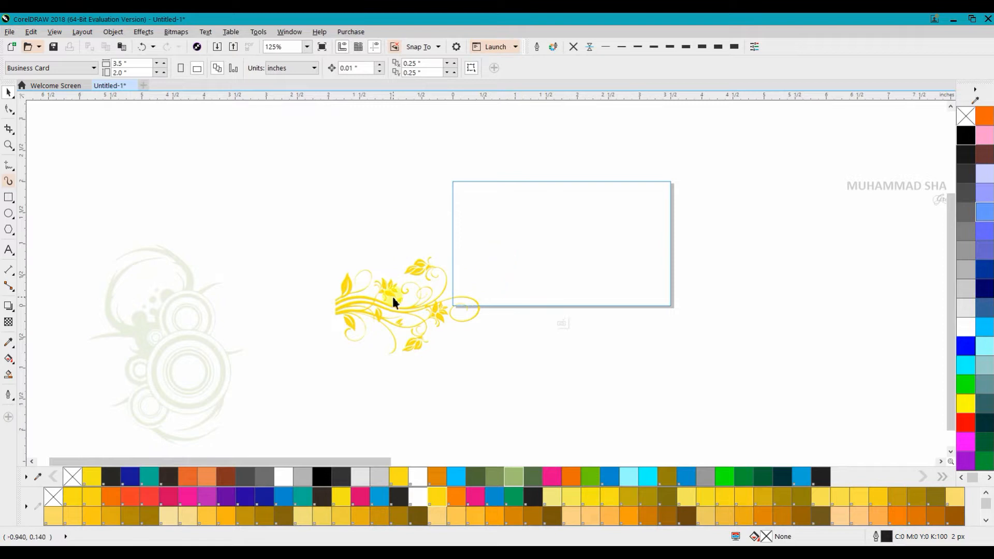
drag(390, 298, 505, 248)
click(488, 324)
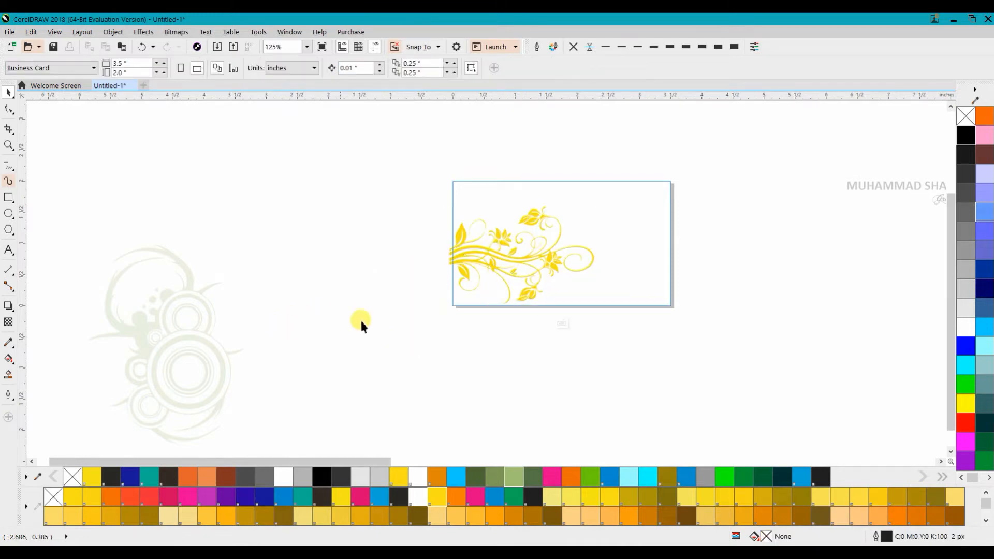
ctrl+click(408, 309)
click(387, 310)
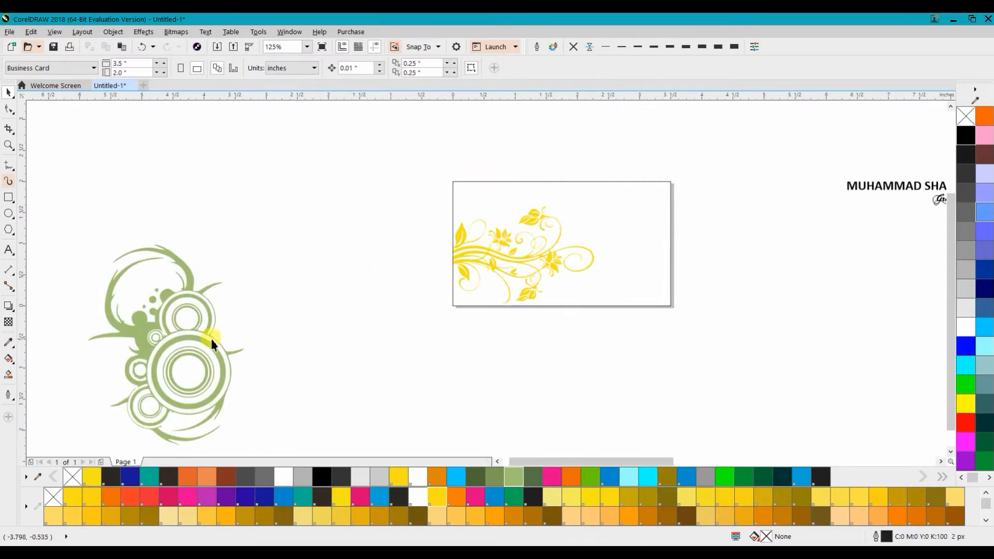
Step: Move the green circle ornament closer to the card and scale it down to about 54.4%
drag(206, 346, 397, 268)
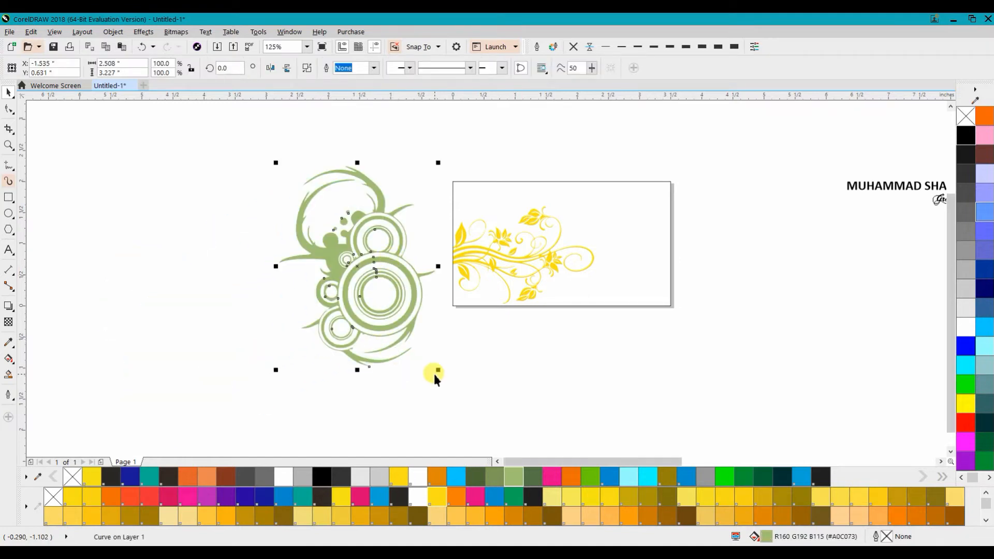
drag(438, 369, 367, 277)
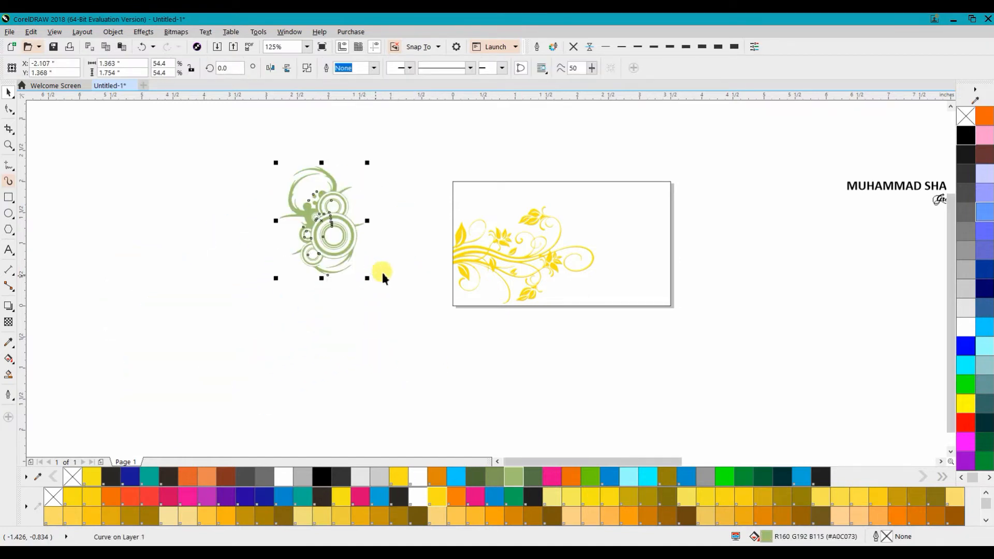
Step: Place the circle ornament inside the card's PowerClip contents over the floral
right_click(337, 222)
click(362, 224)
click(510, 200)
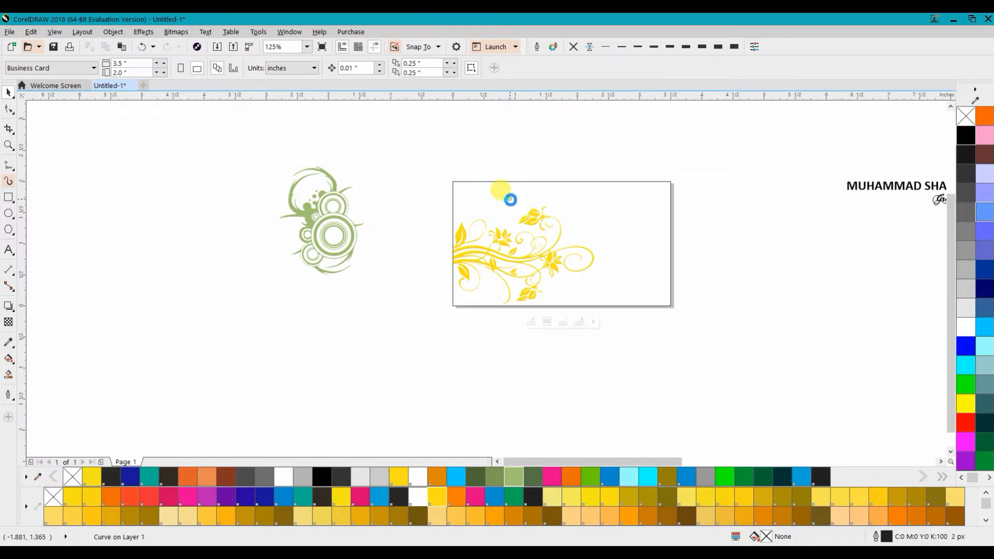
ctrl+click(567, 259)
drag(567, 259, 501, 244)
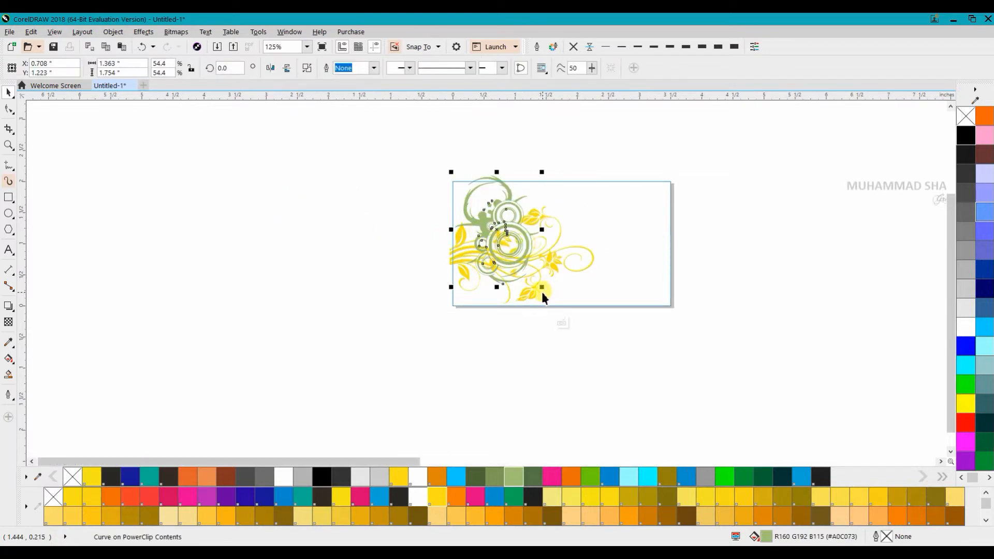
Step: Scale the circle ornament to about 90.9%, rotate it about 36.5°, and nudge it into position
drag(543, 290, 571, 325)
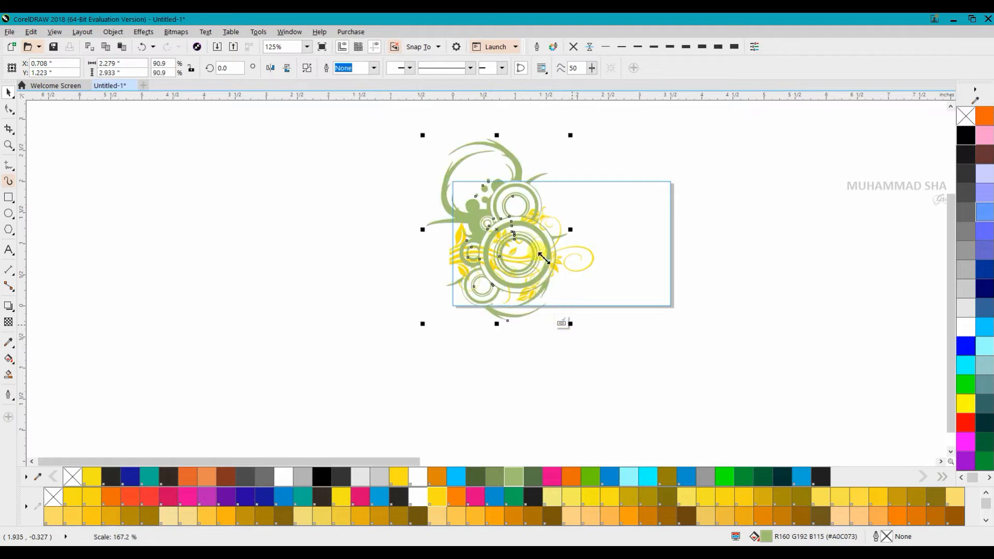
click(526, 209)
drag(568, 138, 521, 196)
click(523, 259)
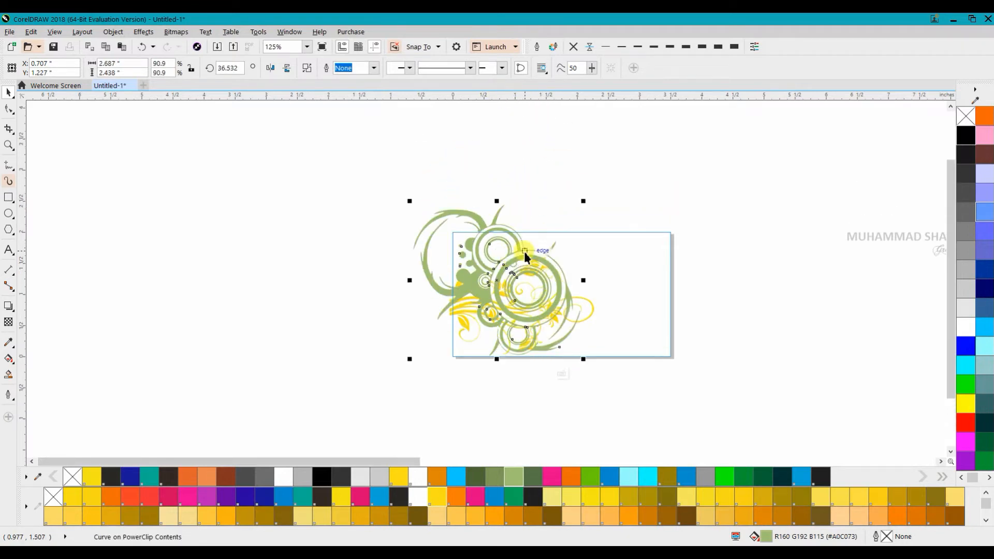
drag(528, 261, 547, 277)
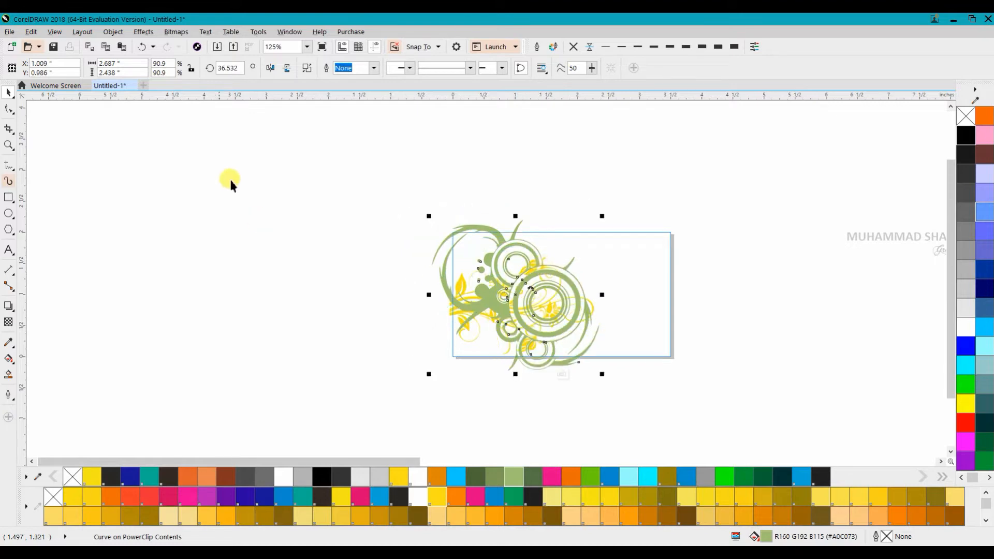
Step: Apply a uniform transparency of 50 to the circle ornament
click(9, 323)
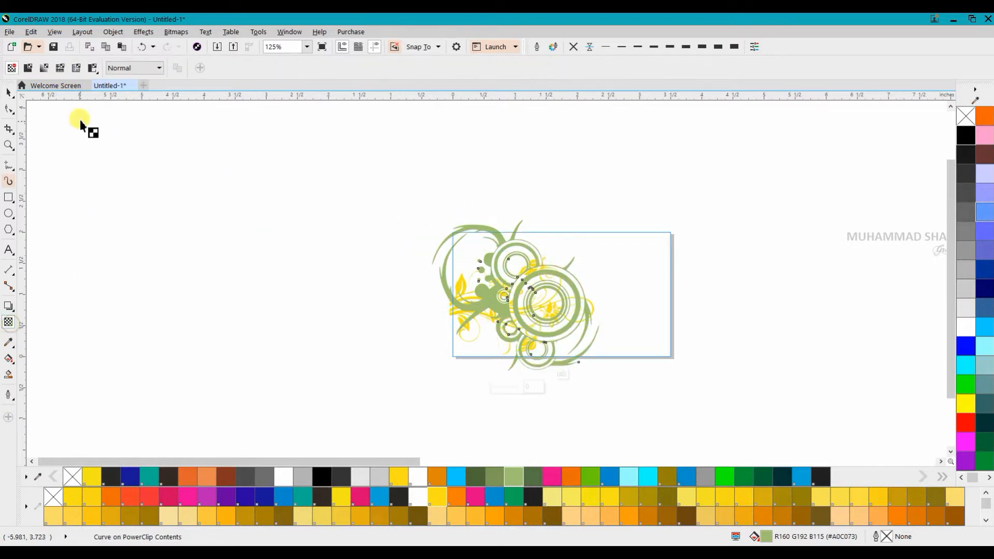
click(31, 74)
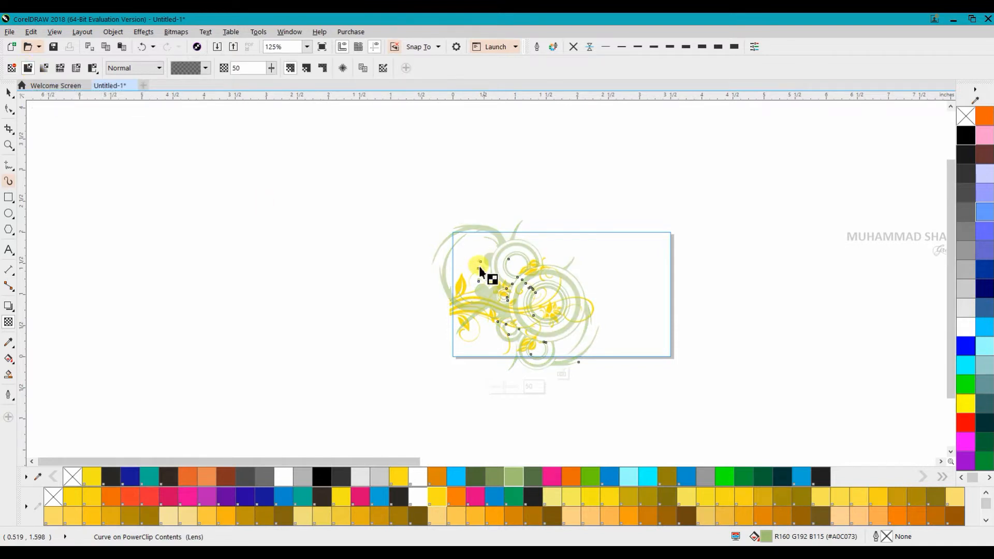
click(8, 93)
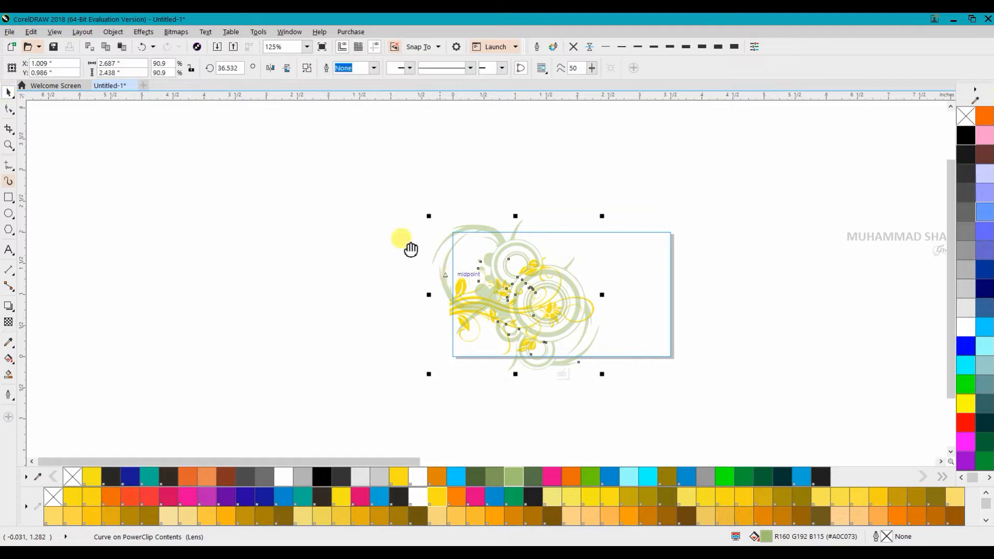
Step: Select both ornaments inside the PowerClip and fill them yellow
scroll(385, 197, up, 3)
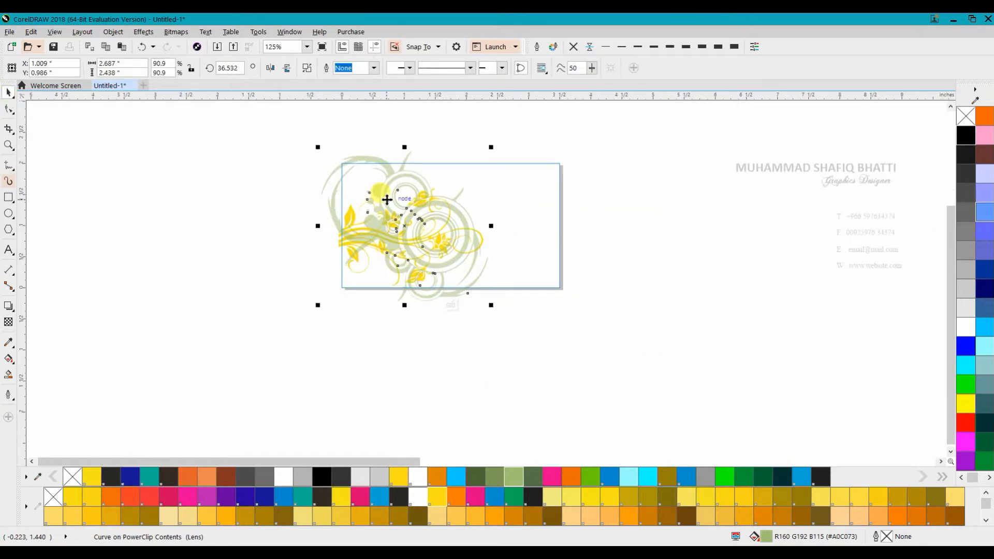
click(203, 233)
scroll(235, 220, down, 3)
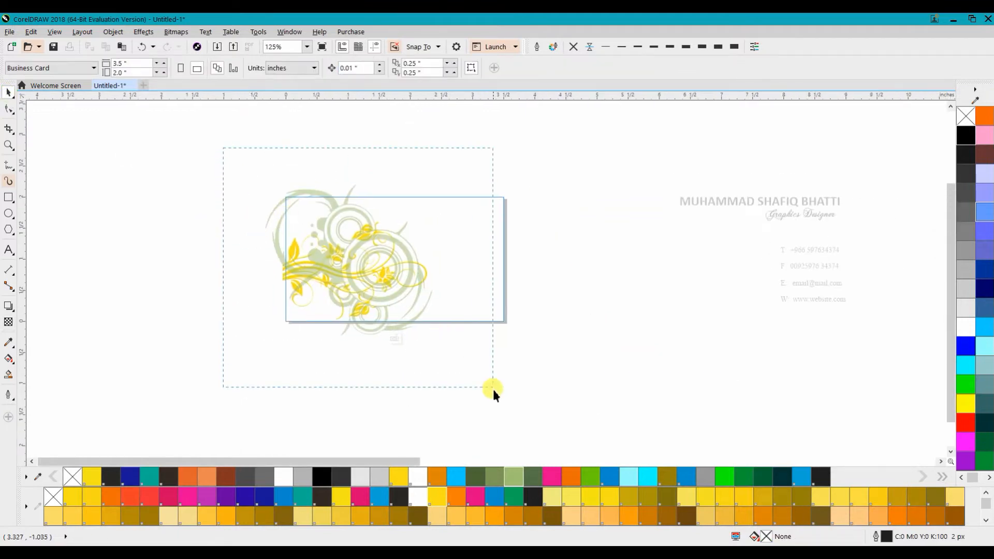
drag(493, 390, 486, 393)
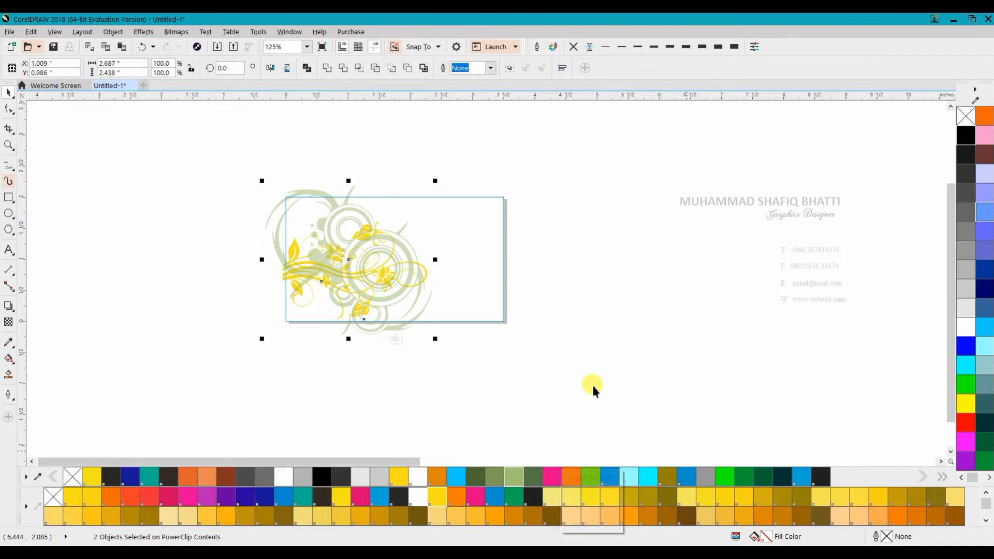
click(969, 408)
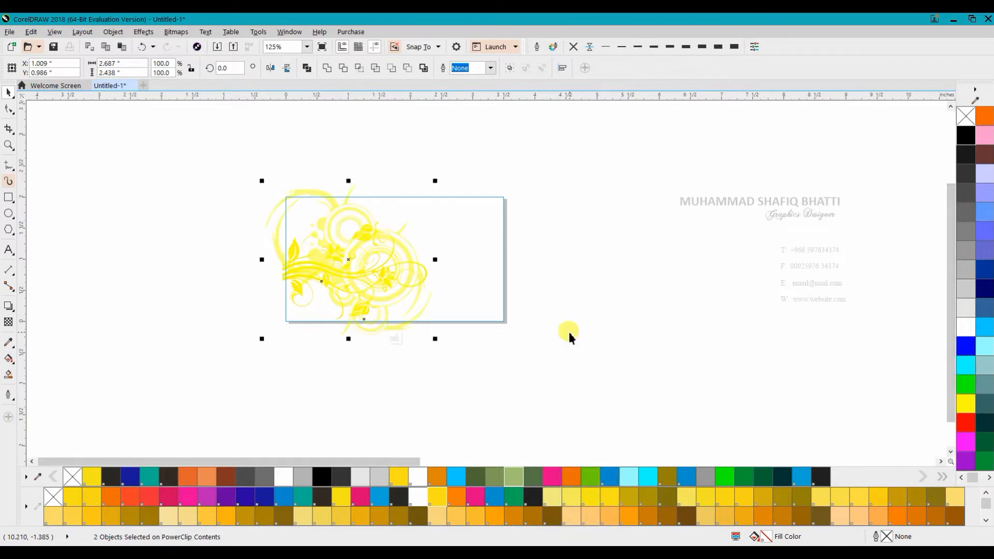
Step: Fill the card rectangle light gray and remove its outline
scroll(262, 251, up, 2)
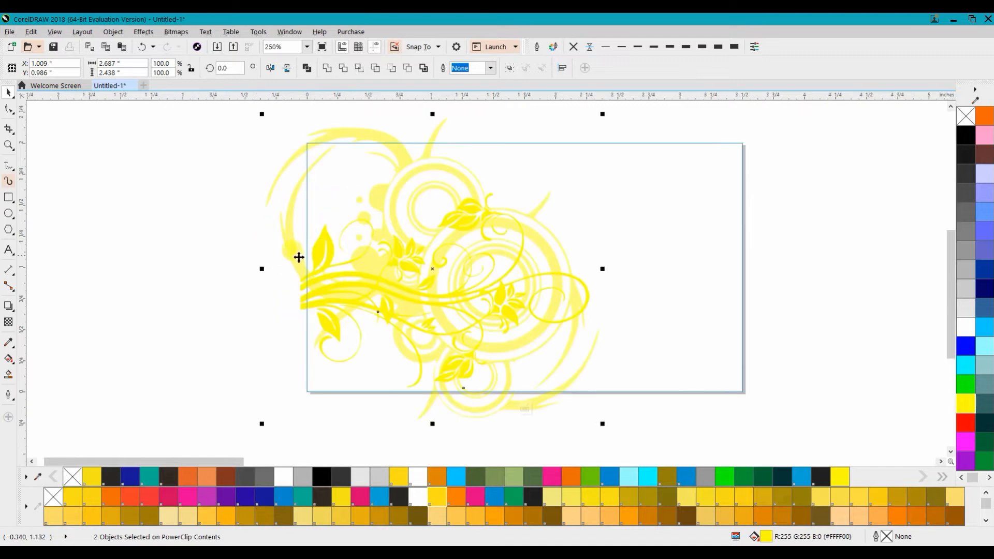
click(313, 244)
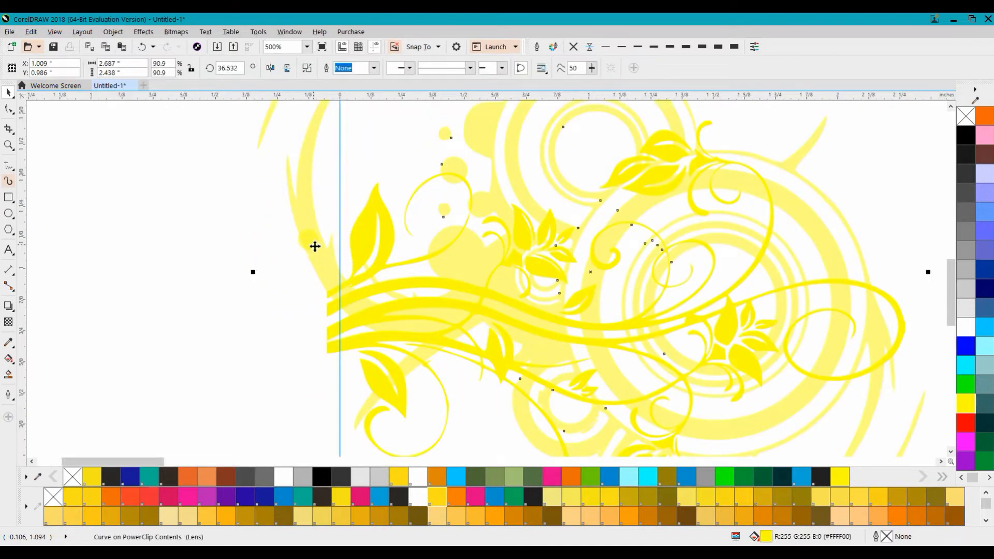
click(254, 248)
scroll(262, 247, down, 1)
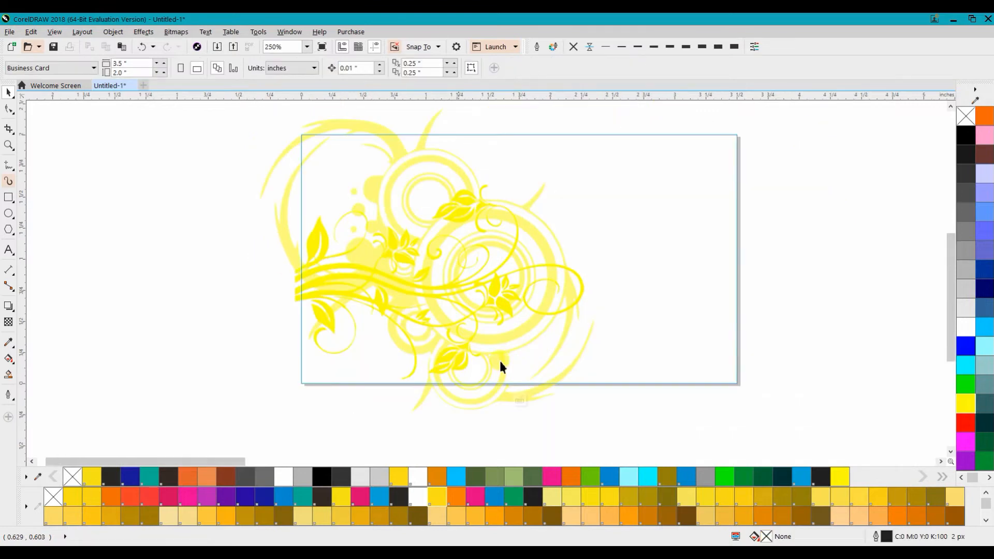
click(519, 401)
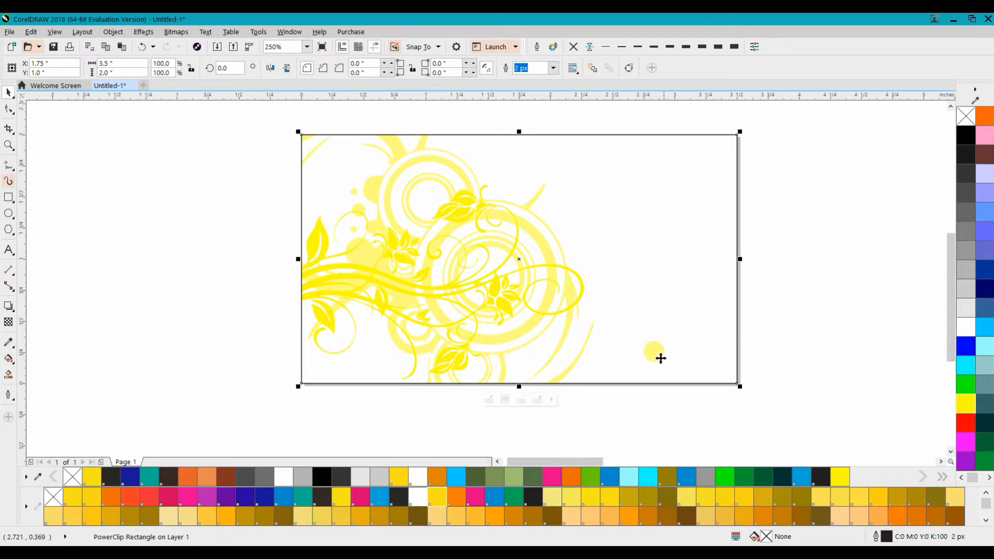
click(965, 404)
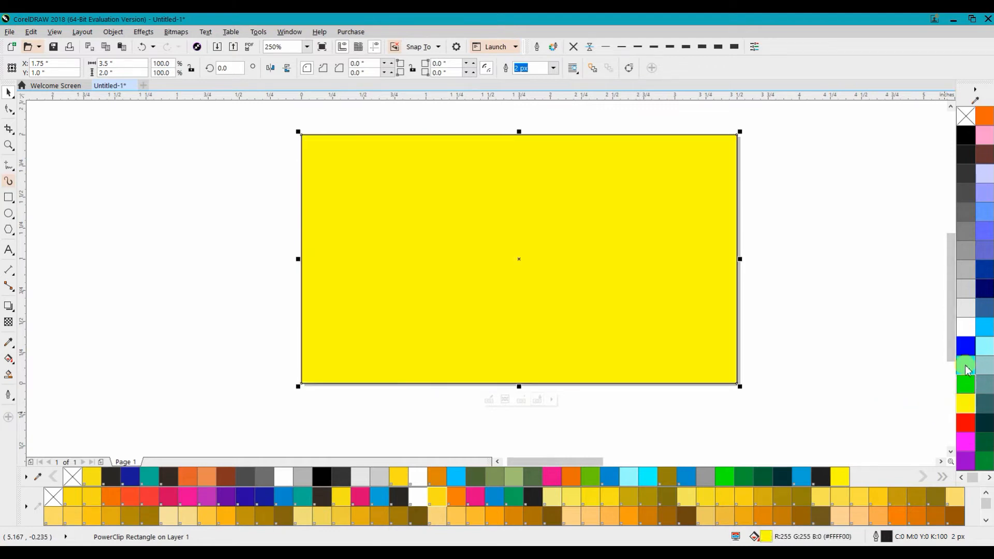
click(965, 327)
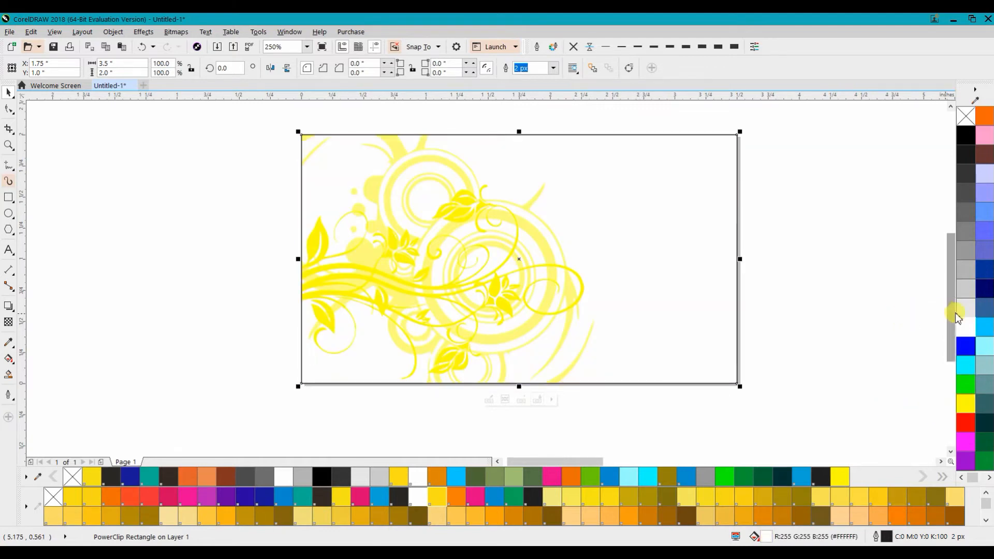
click(961, 309)
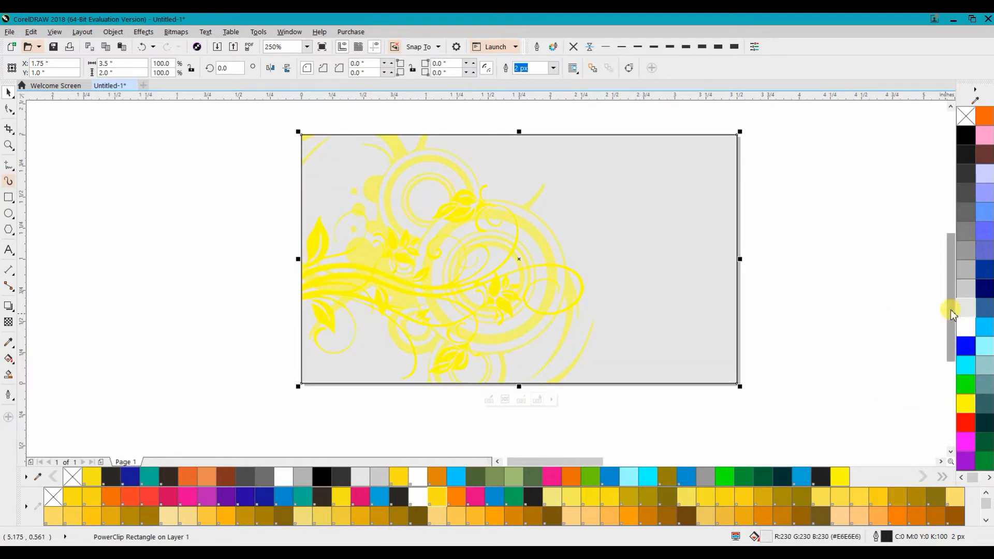
click(574, 47)
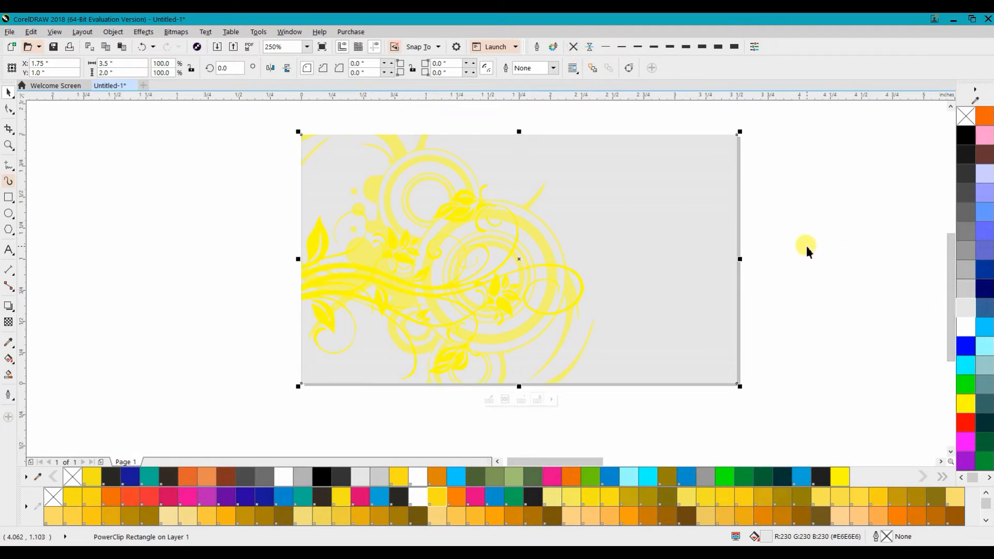
Step: Edit the PowerClip contents and recolor the floral with a deeper Pantone Hexachrome yellow
drag(806, 248, 768, 254)
double_click(659, 237)
click(422, 221)
click(475, 476)
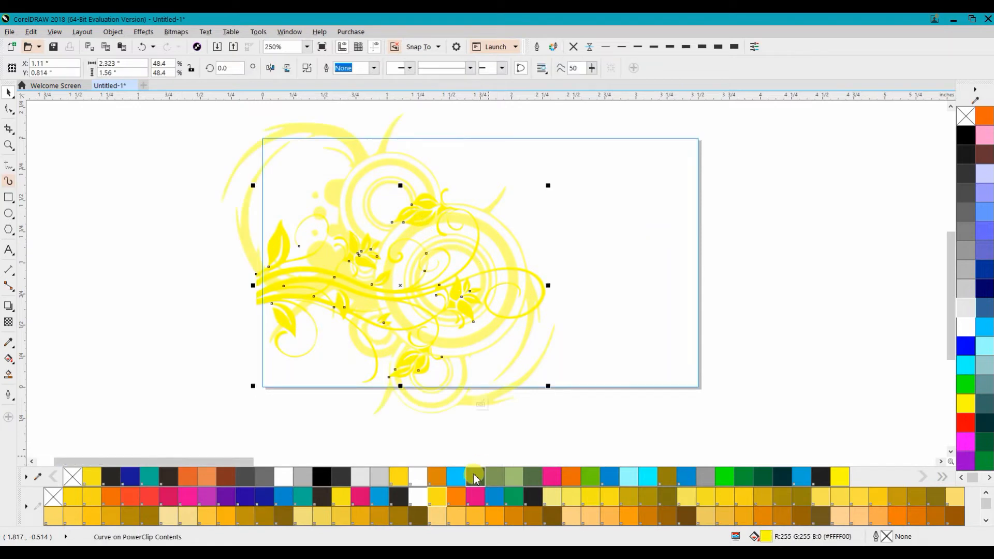
click(398, 476)
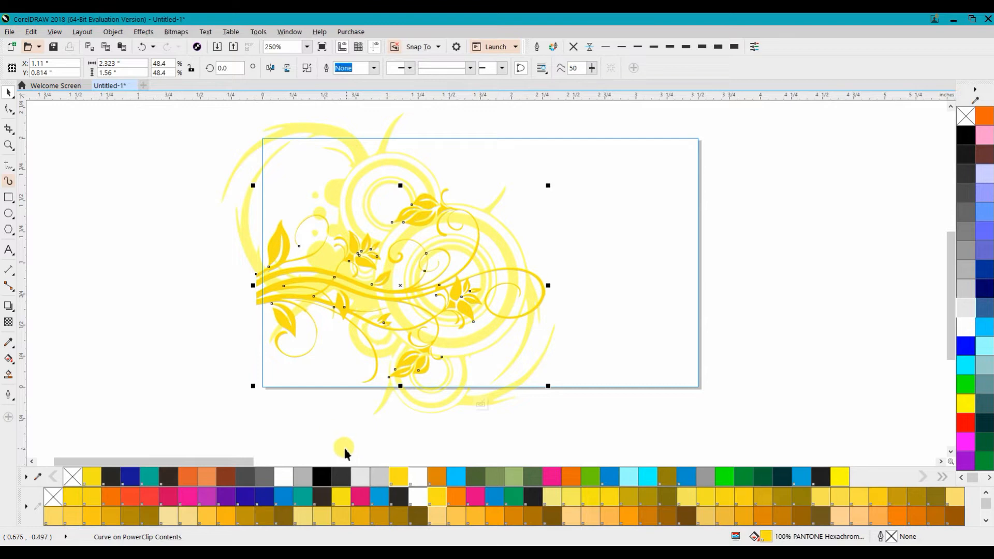
click(333, 431)
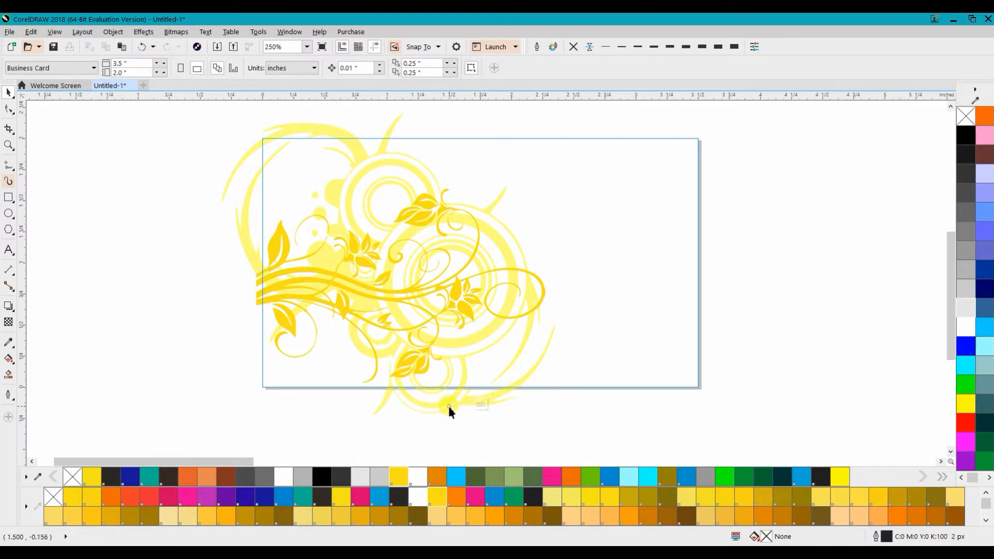
Step: Recolor the circle ornament with PANTONE 100 C and finish editing the PowerClip
click(435, 413)
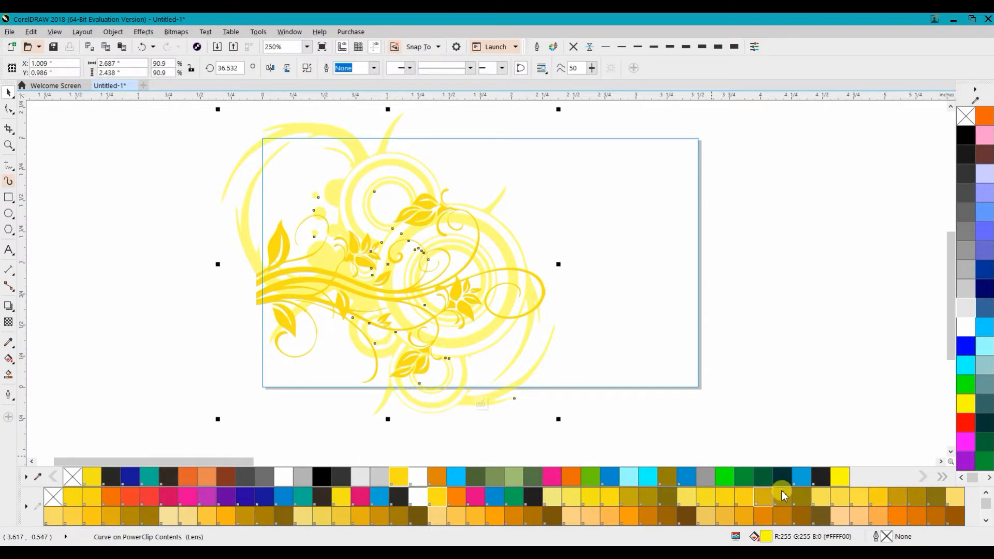
click(551, 495)
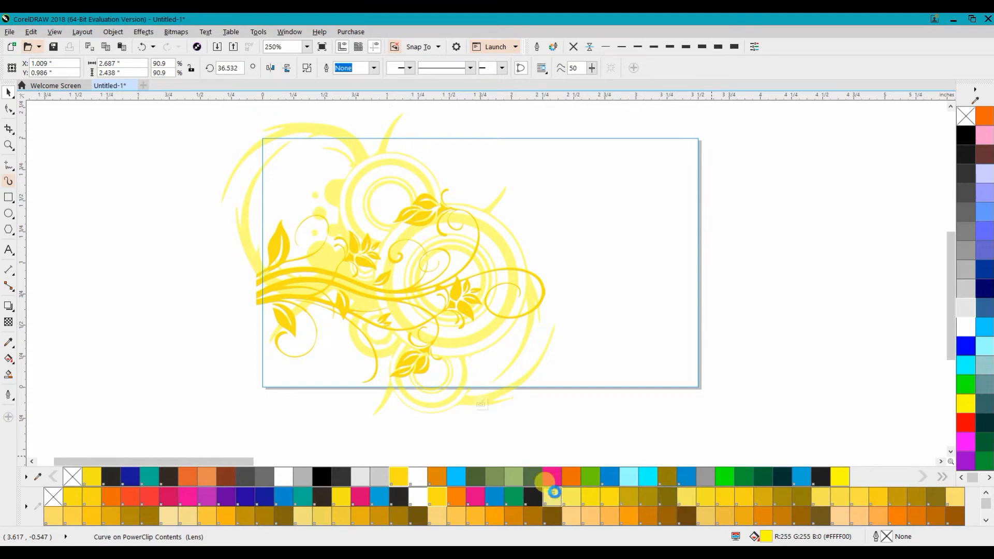
click(765, 280)
click(659, 253)
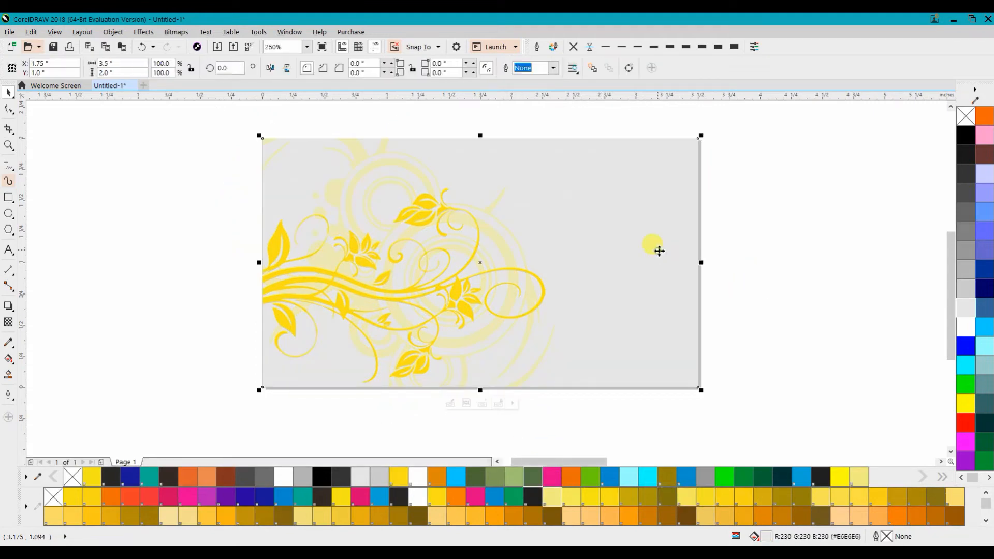
Step: Fill the card rectangle black
click(965, 135)
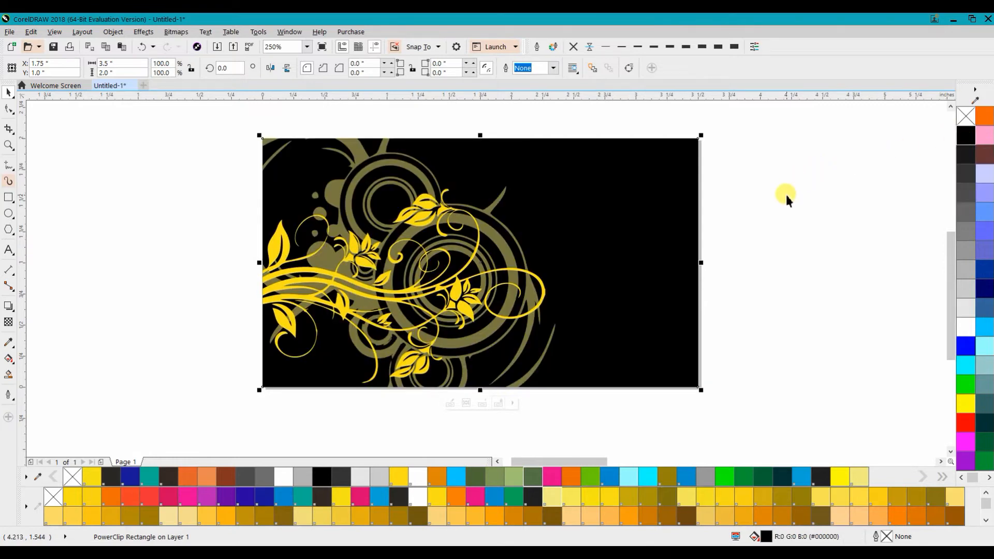
scroll(687, 193, down, 1)
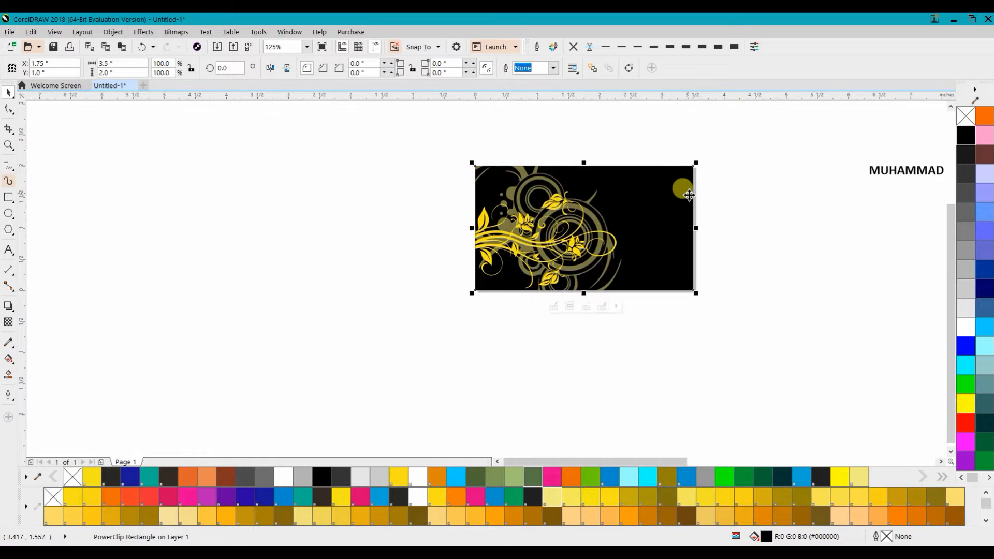
Step: Fill the card rectangle green (R107 G204 B9)
drag(754, 239, 588, 283)
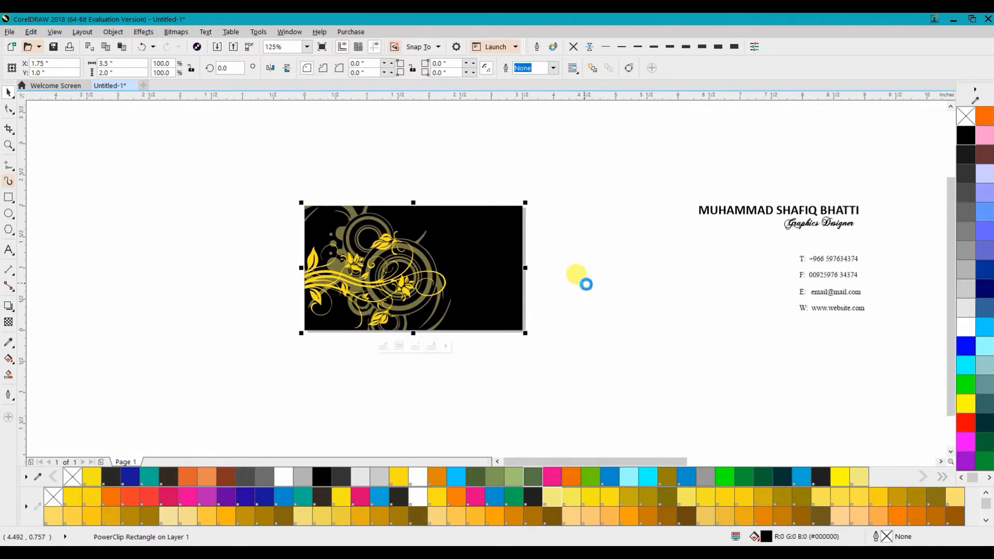
click(586, 477)
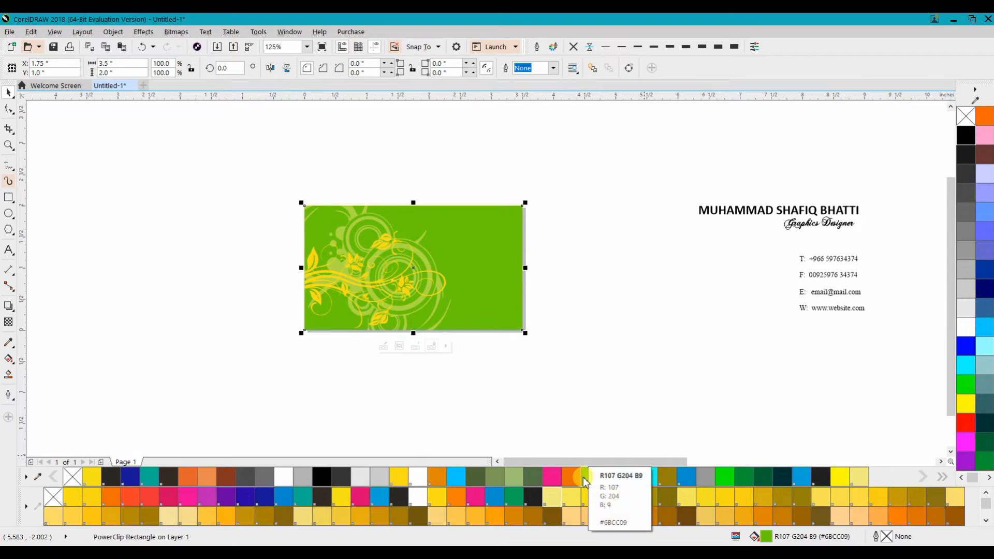
Step: Edit the PowerClip contents and recolor both the floral and circle ornaments white
double_click(484, 291)
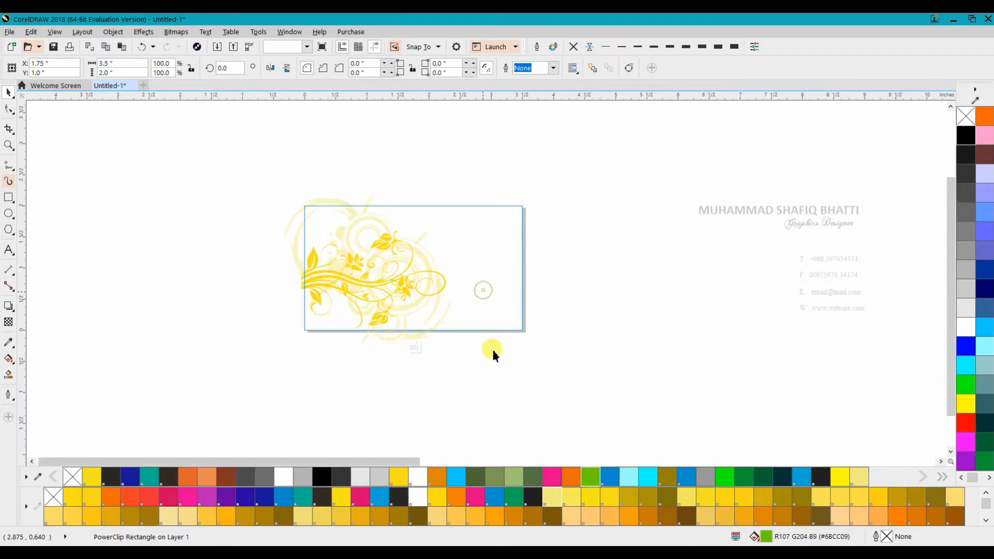
click(490, 375)
drag(477, 391, 172, 168)
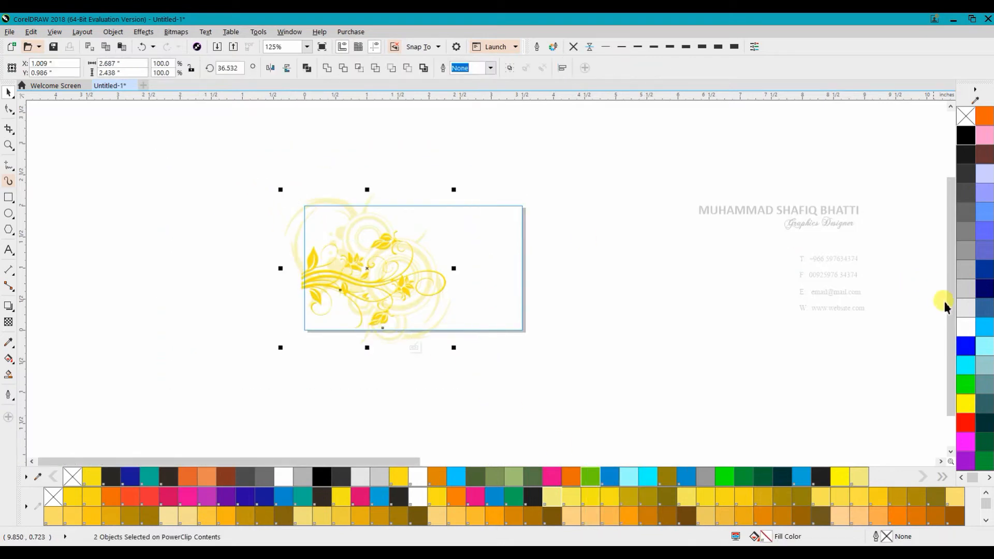
click(966, 327)
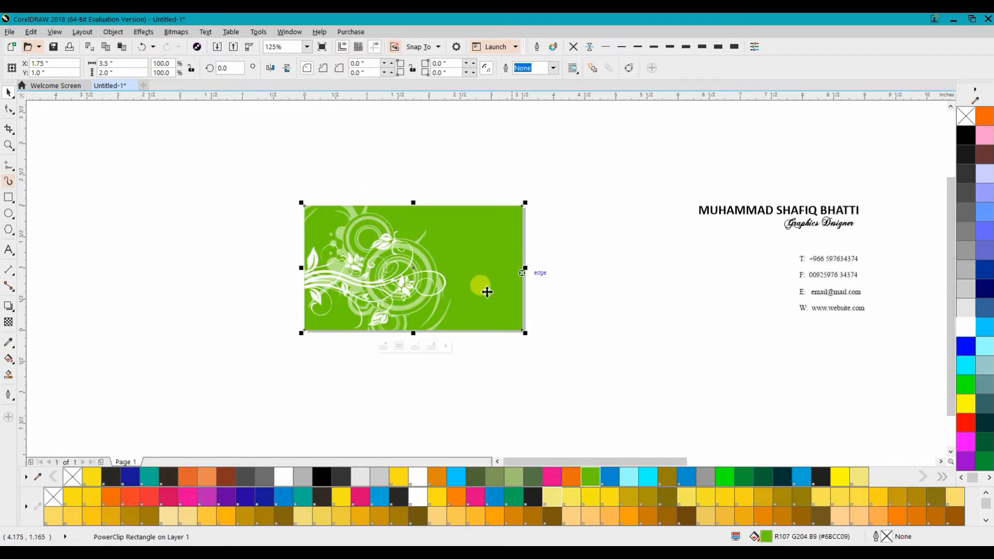
drag(507, 374, 612, 366)
click(646, 370)
drag(779, 244, 680, 238)
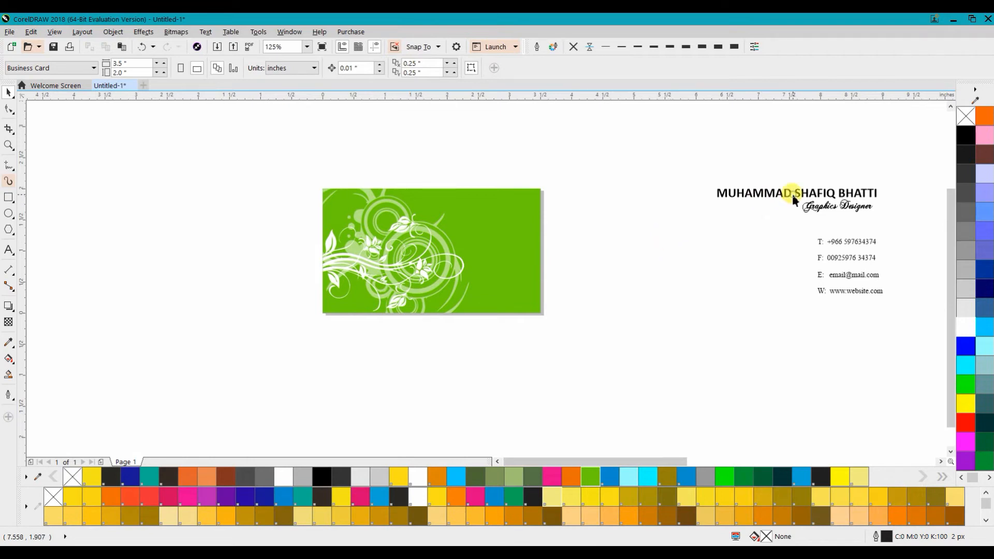
Step: Move the name text and the 'Graphics Designer' title onto the card's upper right area
click(808, 195)
drag(799, 202, 486, 199)
click(629, 240)
drag(839, 206, 499, 217)
click(570, 216)
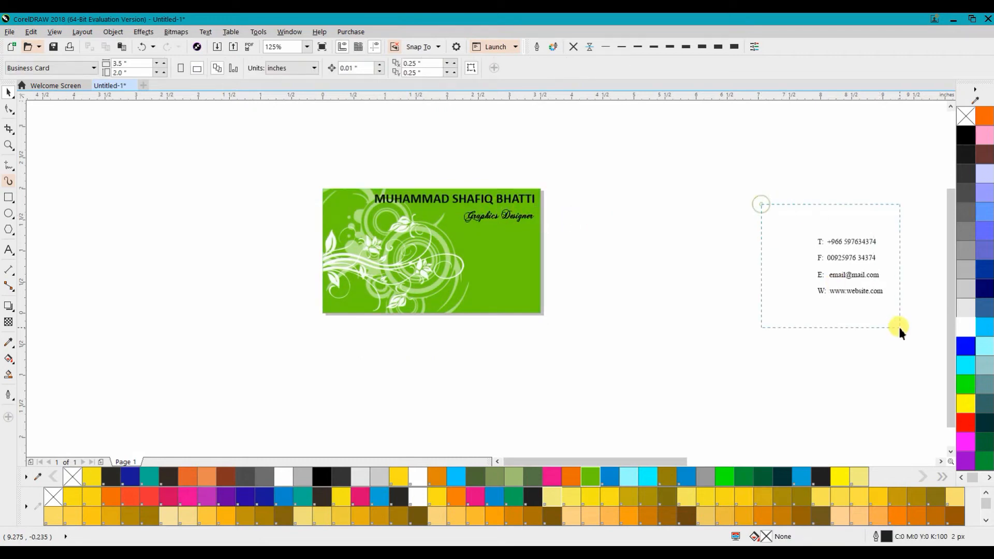
Step: Move the contact details block onto the card's lower right corner and fine-tune its position
drag(898, 325, 899, 325)
drag(849, 261, 491, 266)
scroll(492, 266, up, 2)
scroll(494, 279, up, 2)
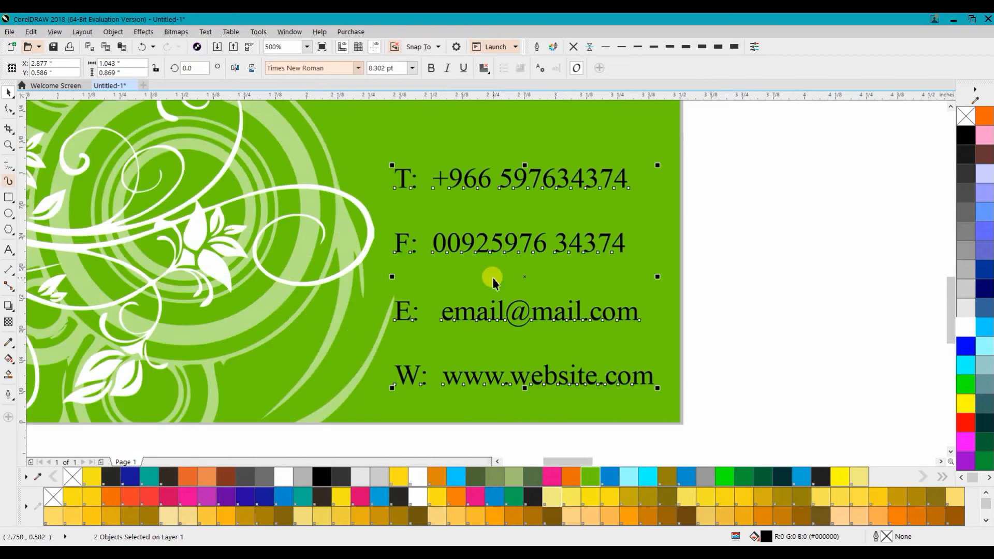
drag(383, 158, 440, 224)
drag(558, 335, 552, 351)
click(707, 316)
Step: Nudge the 'Graphics Designer' title slightly upward on the card
scroll(723, 251, down, 4)
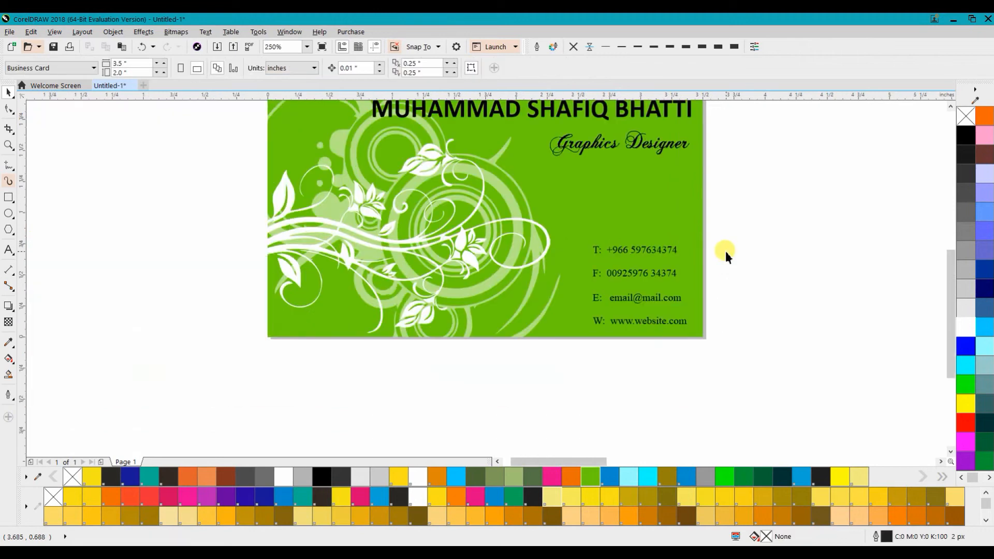
drag(725, 251, 723, 289)
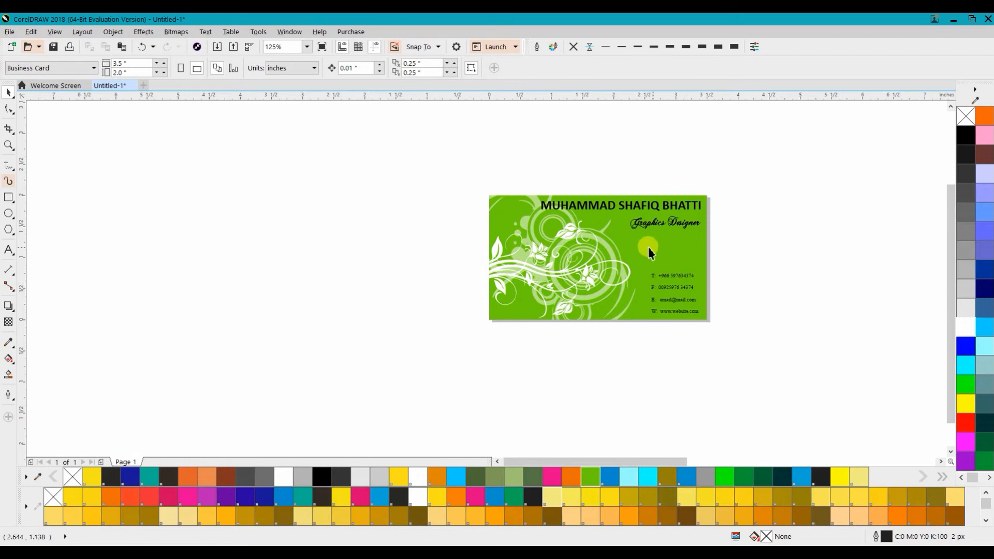
drag(662, 257, 604, 238)
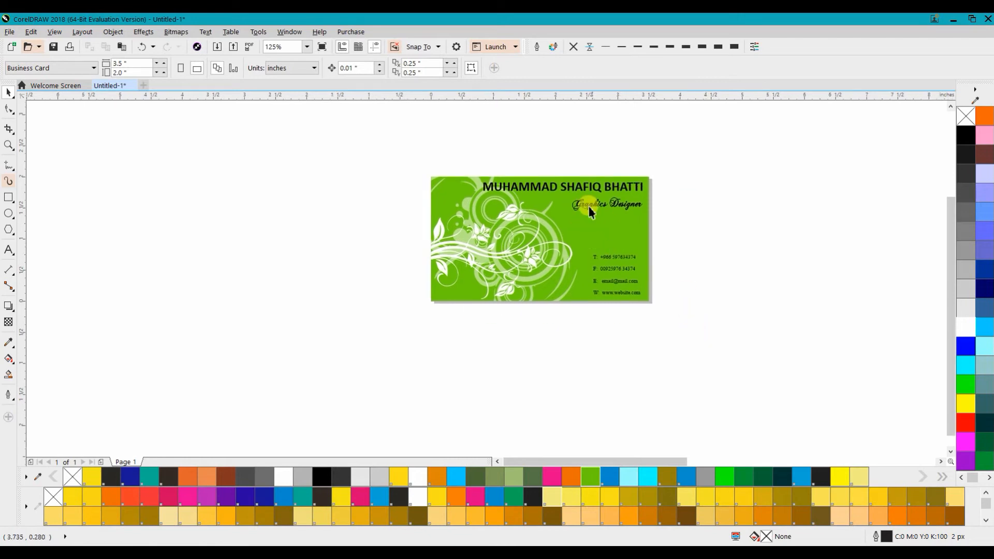
scroll(587, 205, up, 4)
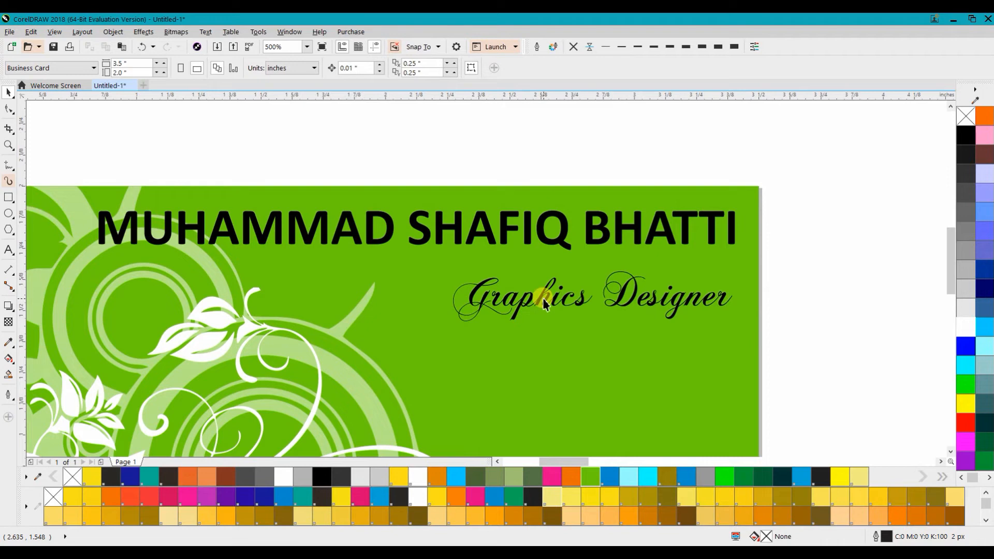
click(544, 303)
drag(551, 289, 557, 274)
click(791, 241)
Step: Duplicate the finished card into a vertical column of four copies to the left
scroll(474, 116, down, 1)
drag(506, 225, 610, 260)
scroll(582, 239, down, 1)
scroll(582, 239, down, 1)
drag(665, 328, 499, 210)
drag(603, 257, 268, 231)
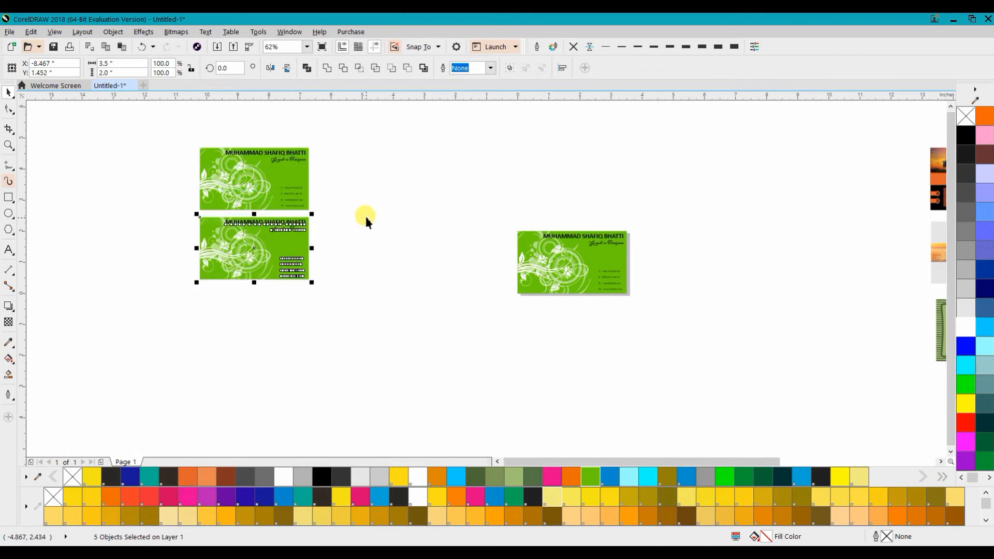
key(ctrl+r)
key(ctrl+r)
Step: Duplicate the four-card column into a second column beside it
click(365, 214)
drag(345, 433, 319, 166)
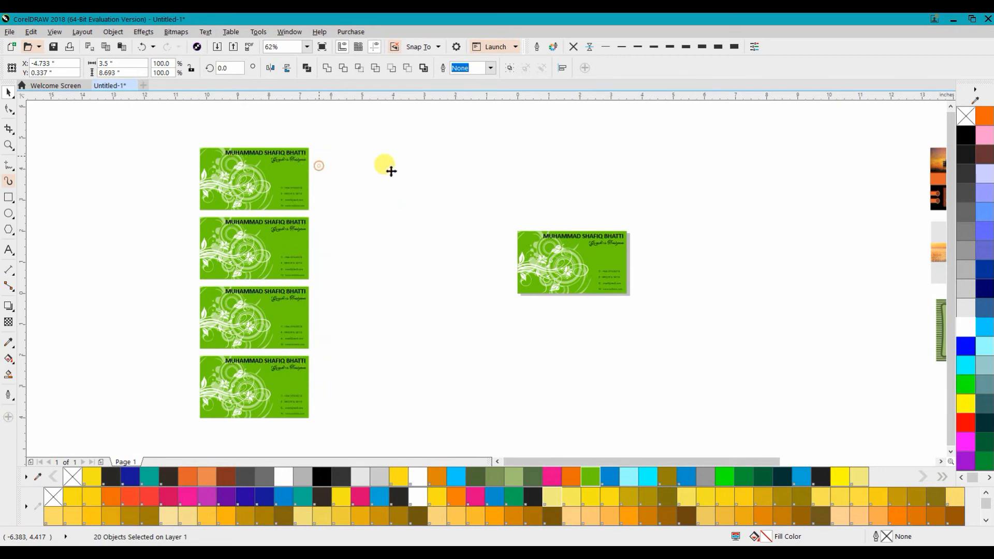
click(450, 164)
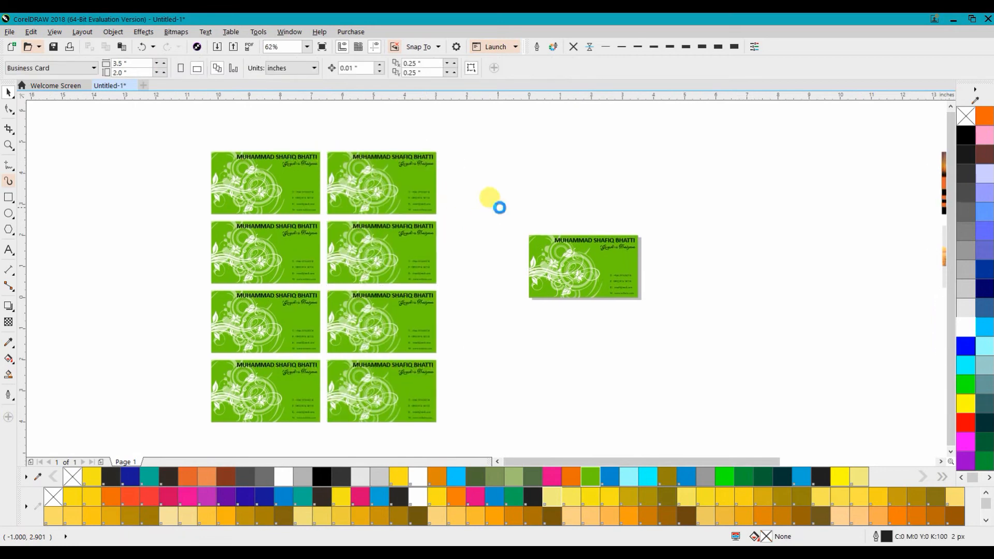
Step: Recolor the top two cards of the right column cyan and pink
click(433, 178)
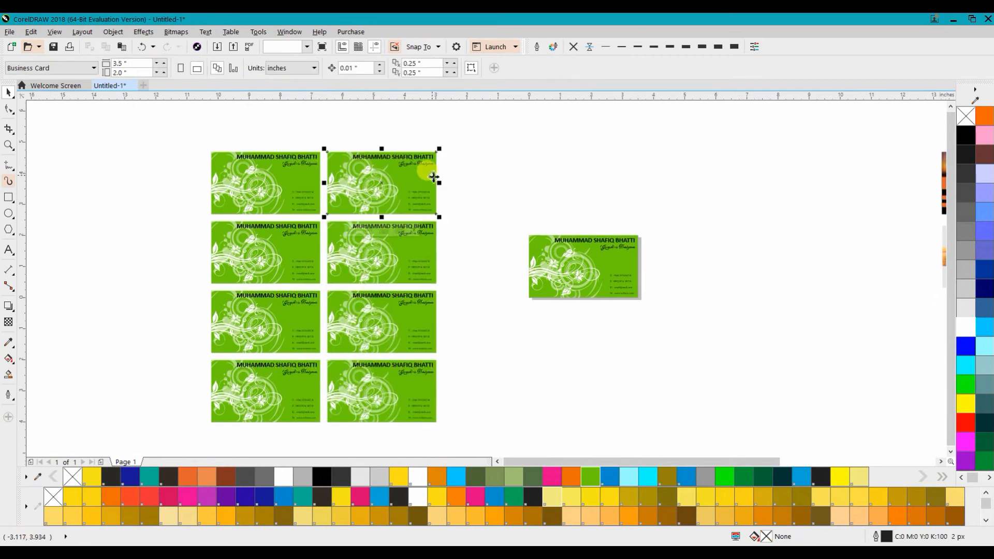
click(456, 476)
click(460, 296)
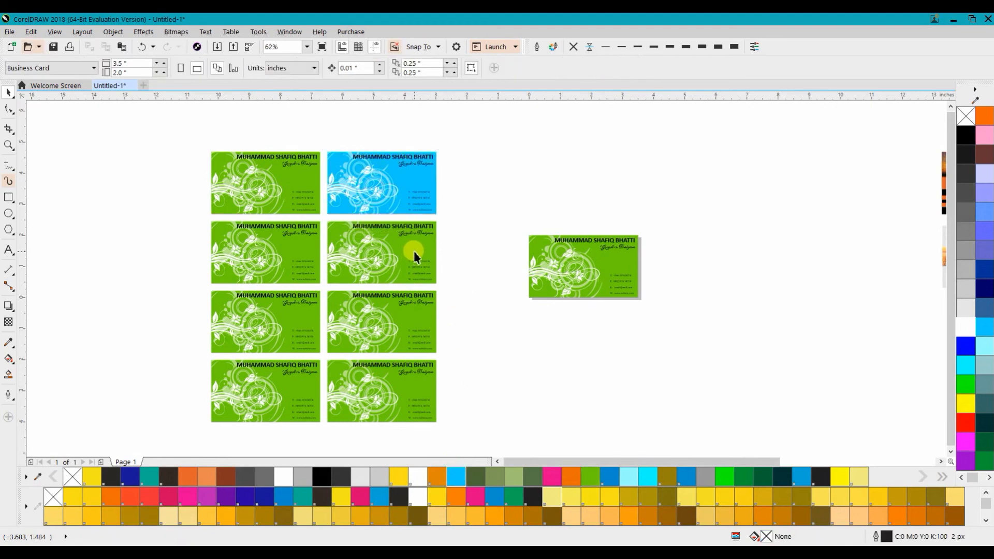
click(414, 250)
click(551, 476)
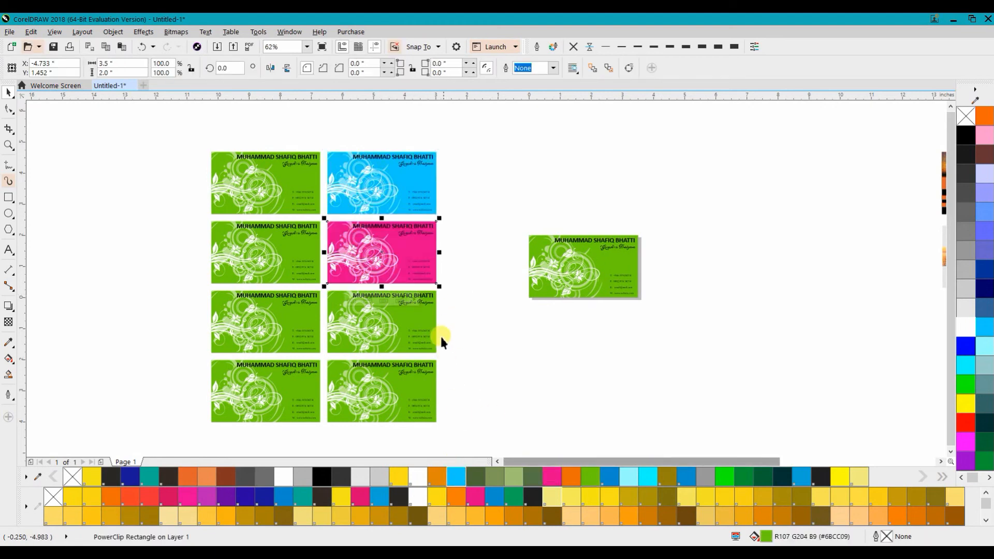
Step: Recolor the lower two cards of the right column orange and PANTONE Process Blue
click(429, 312)
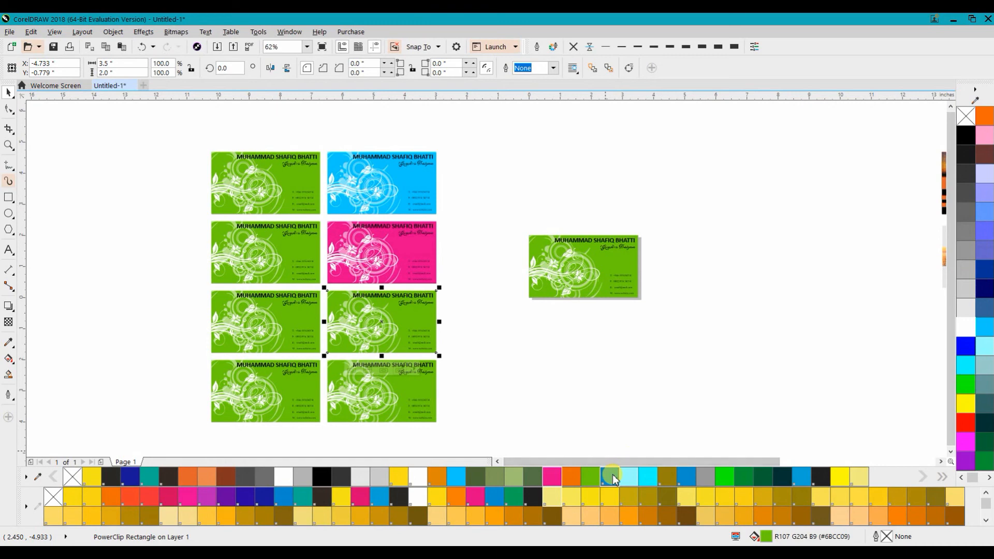
click(572, 476)
click(430, 383)
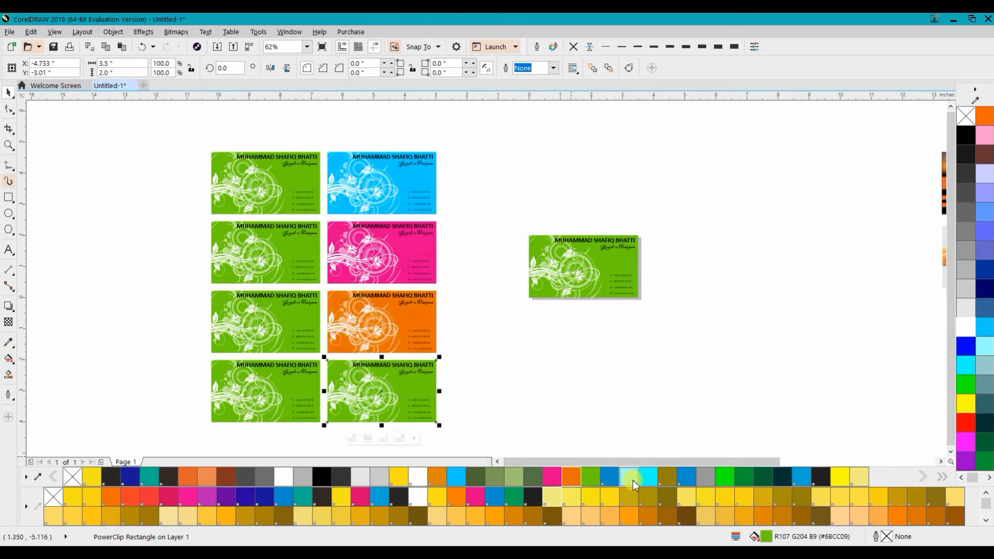
click(608, 476)
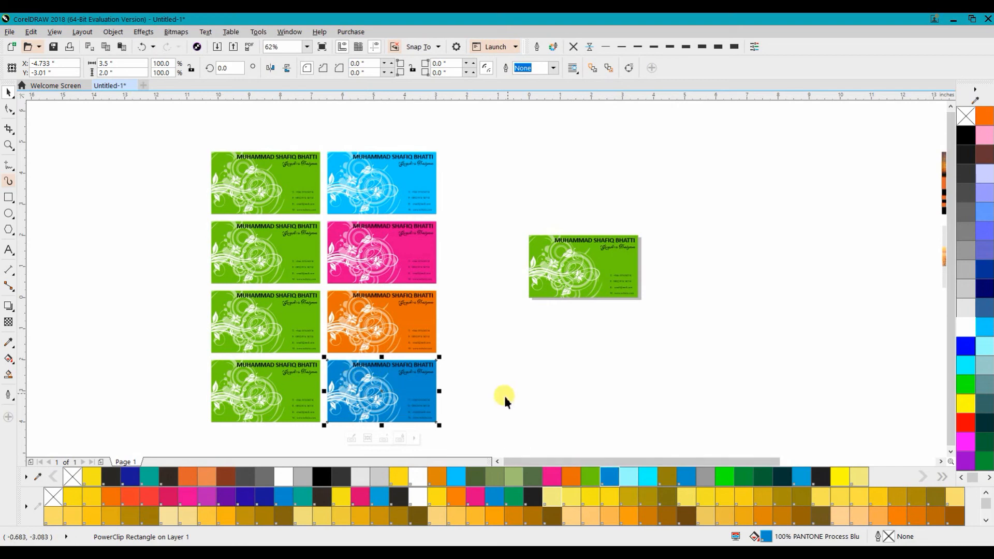
click(517, 362)
Step: Recolor the second left-column card gray and the third one red-orange
click(298, 245)
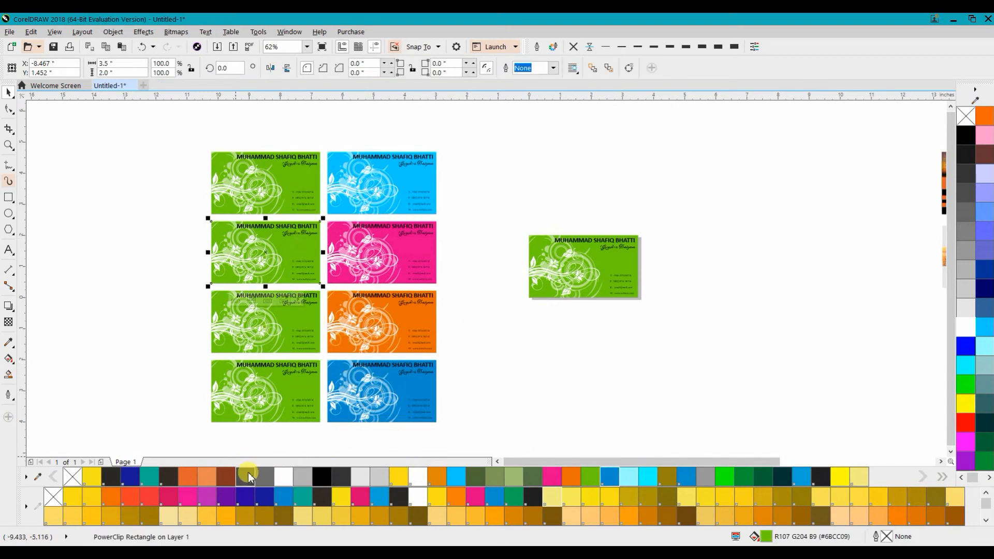
click(268, 481)
click(297, 316)
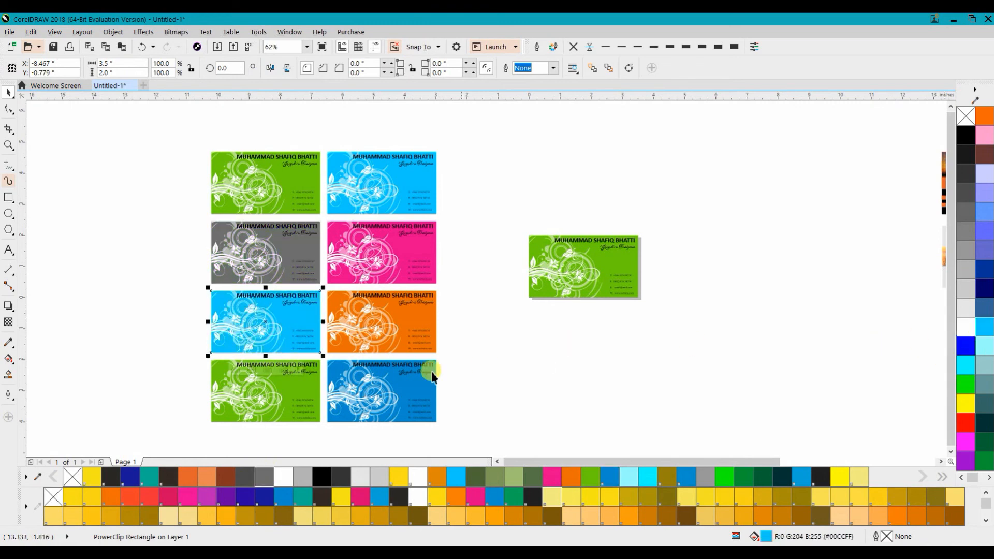
click(133, 500)
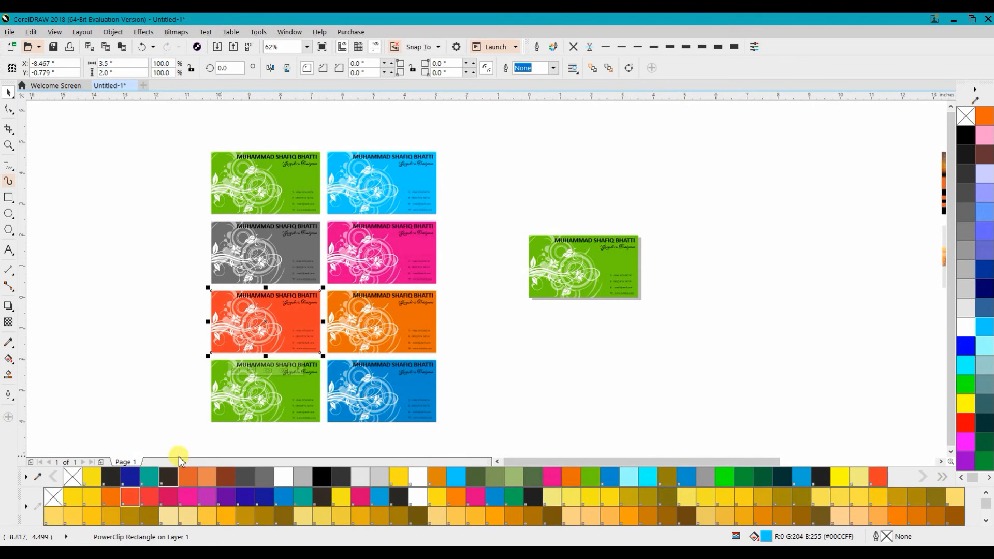
Step: Recolor the bottom left-column card with PANTONE Yellow 012
click(216, 414)
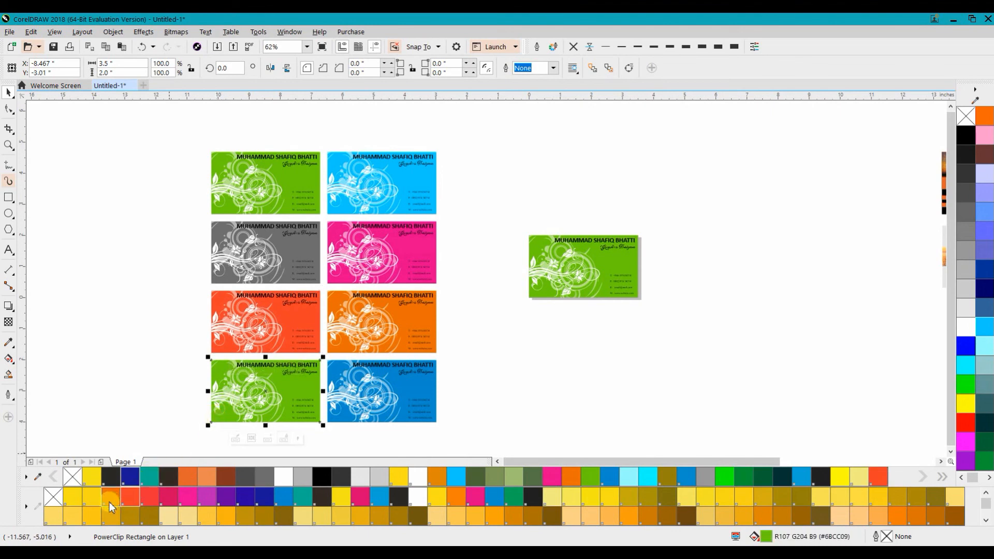
click(89, 502)
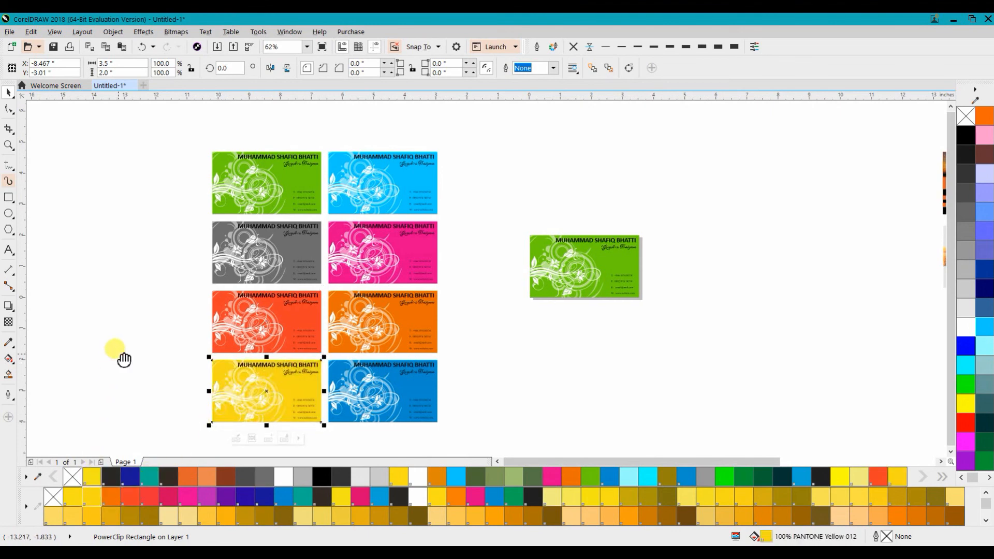
drag(122, 355, 147, 340)
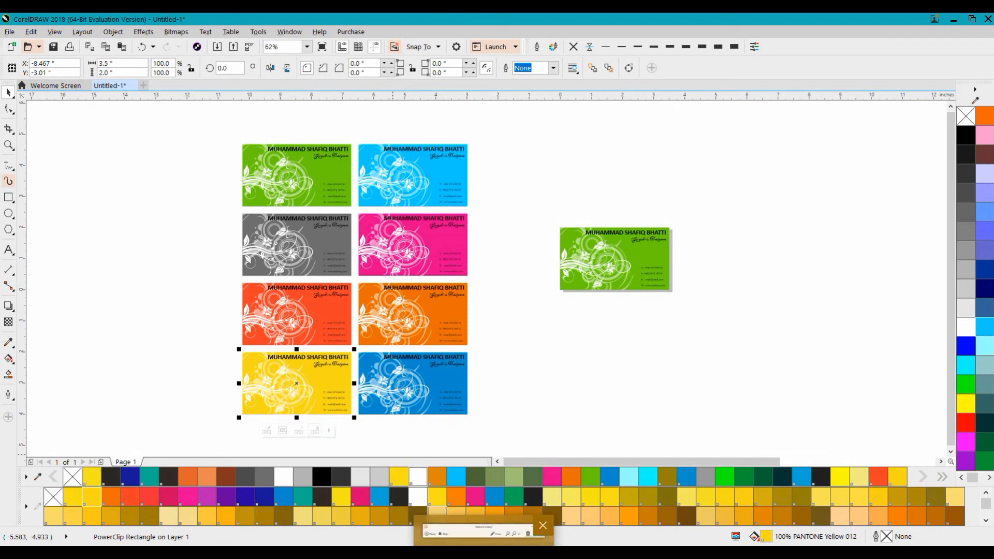
click(483, 536)
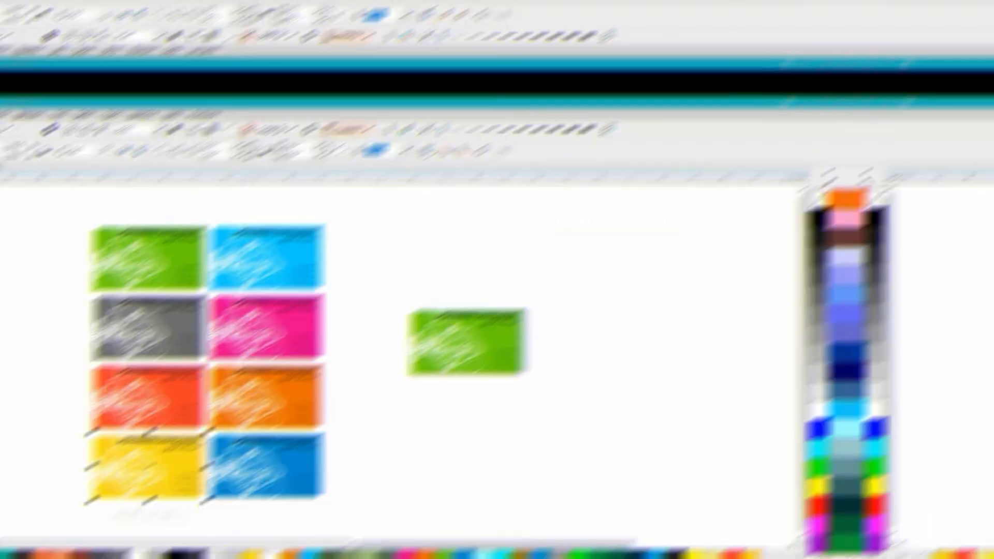